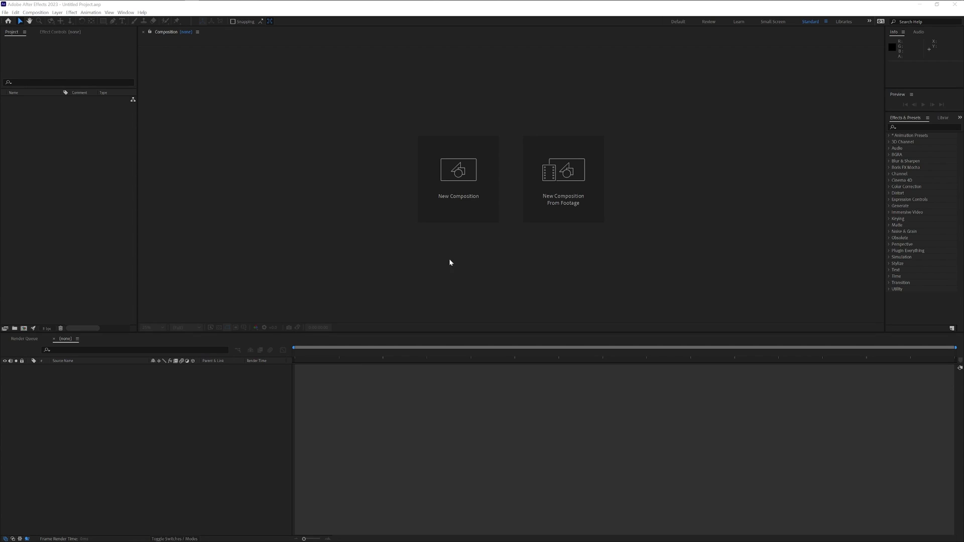
# Step: Create a 1920×1080 composition named 3D_TXT with Cinema 4D as its 3D renderer
pyautogui.click(462, 210)
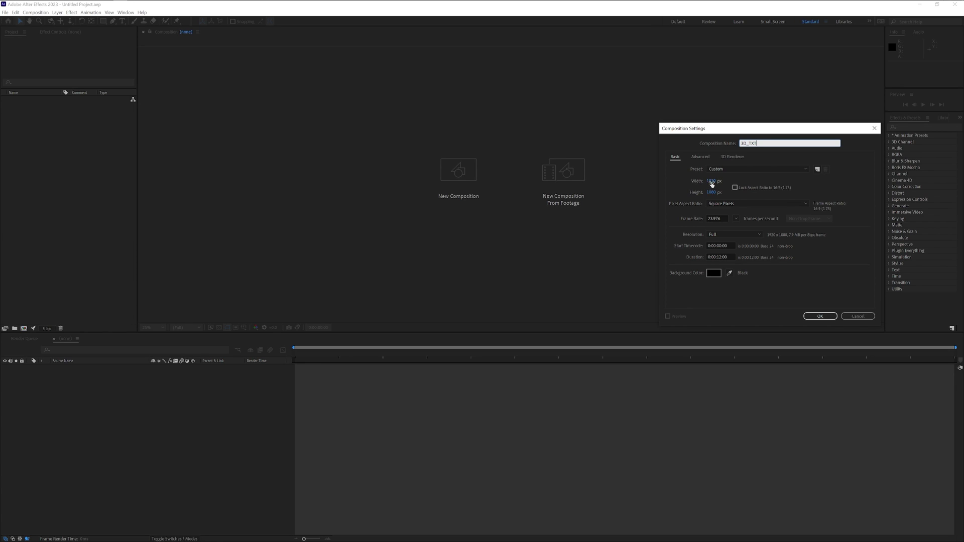
pyautogui.click(730, 158)
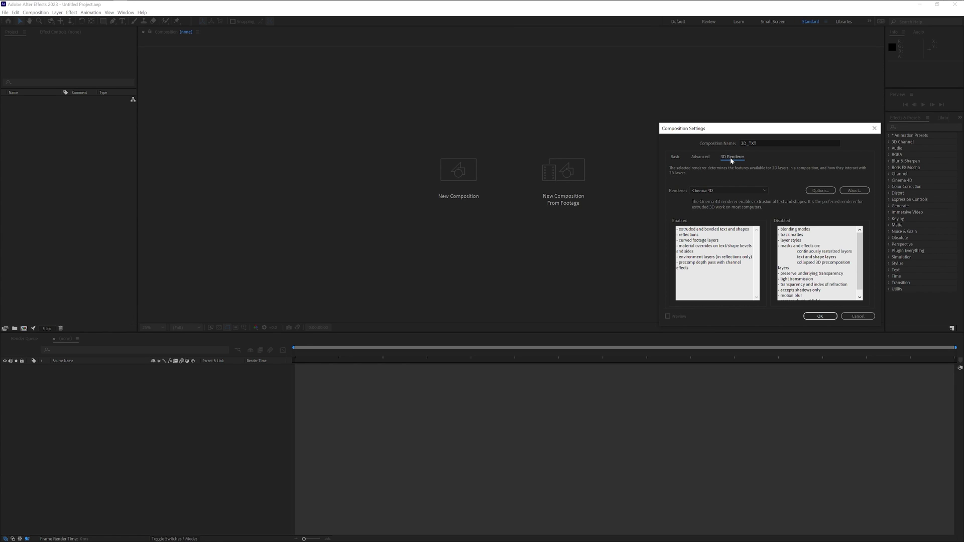
pyautogui.click(710, 192)
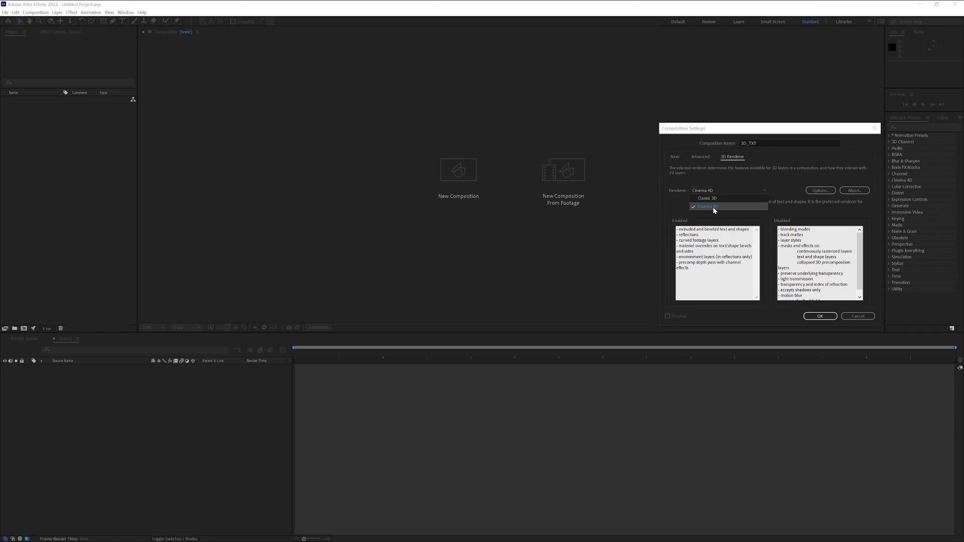
pyautogui.click(713, 207)
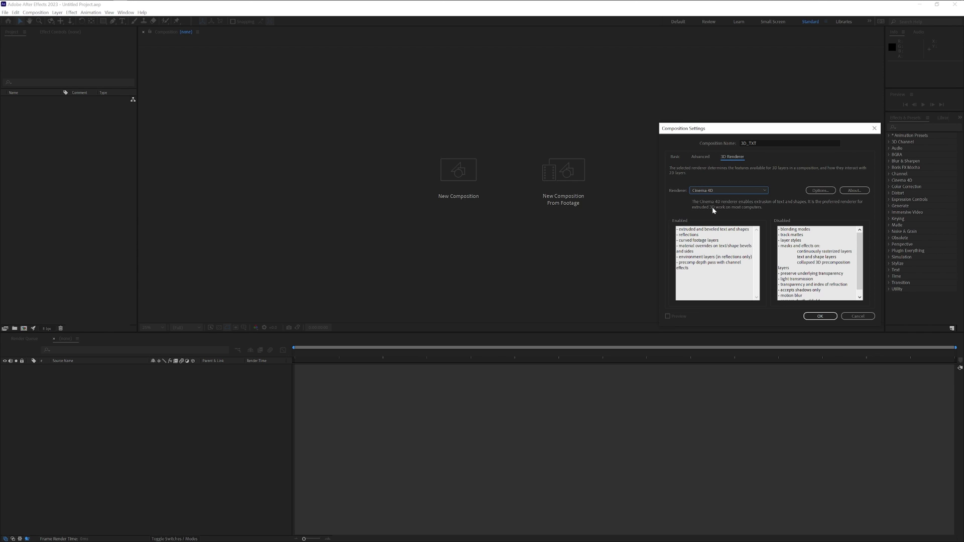
pyautogui.click(820, 315)
# Step: Import PAV_Condense.ai as a composition and place its logo layer in 3D_TXT
pyautogui.moveTo(269, 188); pyautogui.dragTo(97, 188)
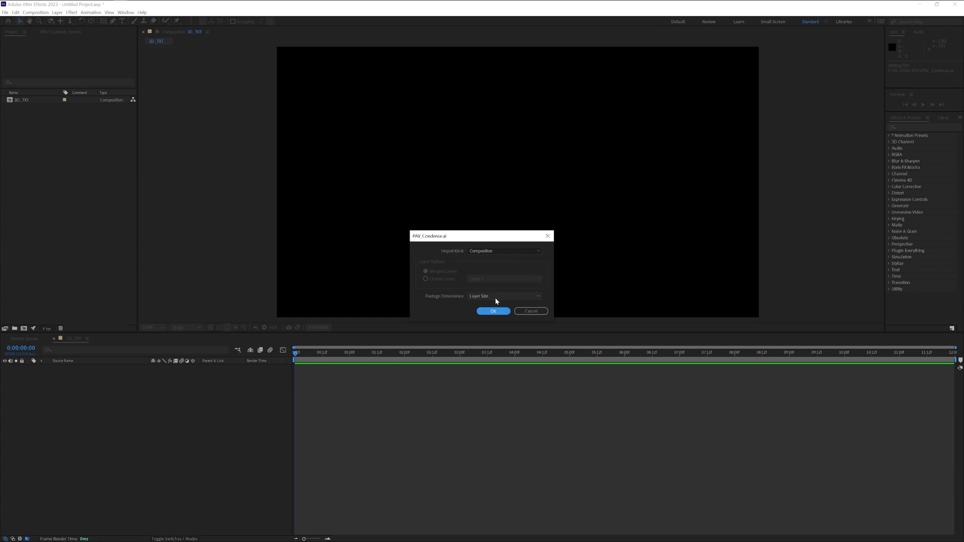
pyautogui.click(494, 312)
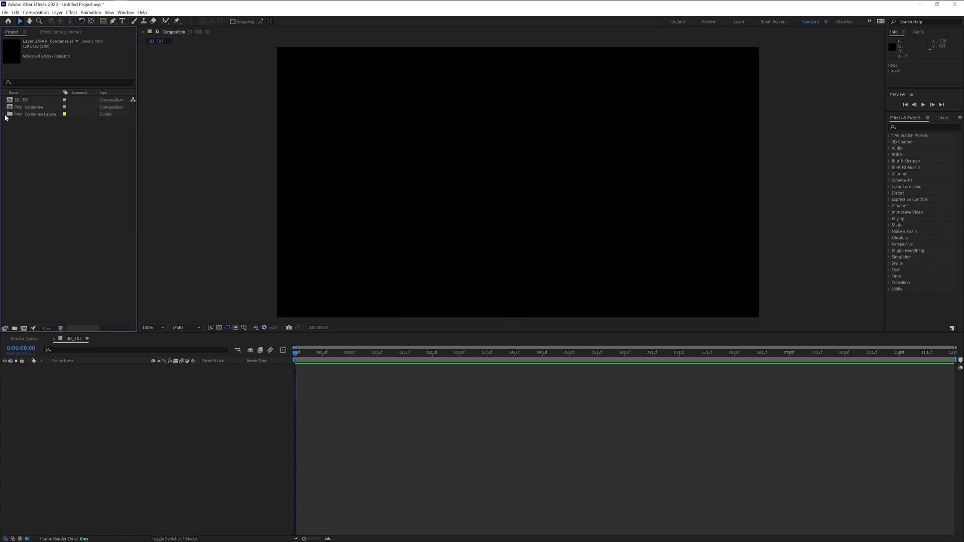
pyautogui.click(5, 116)
pyautogui.moveTo(30, 122); pyautogui.dragTo(78, 438)
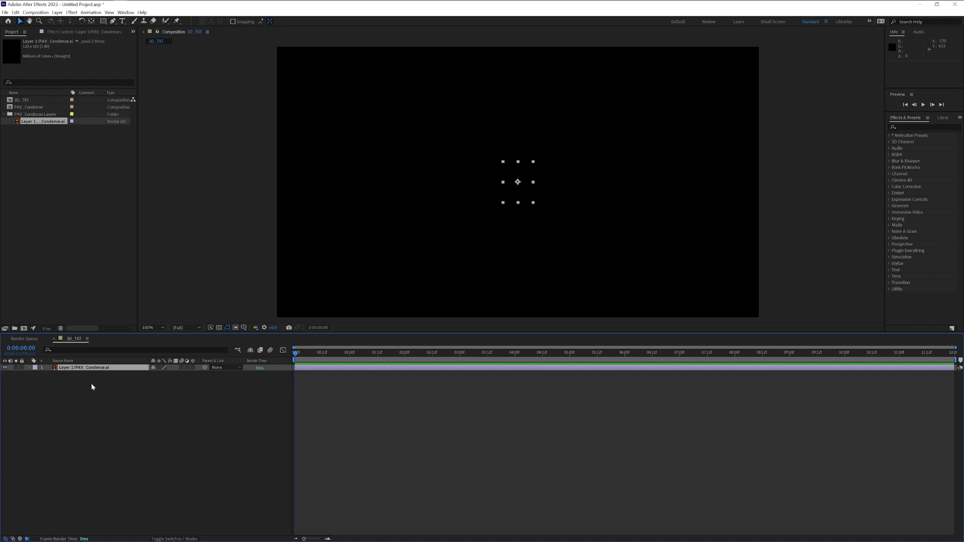
# Step: Create a shape-outlines layer from the PAV_Condense vector layer
pyautogui.rightClick(97, 369)
pyautogui.moveTo(151, 304)
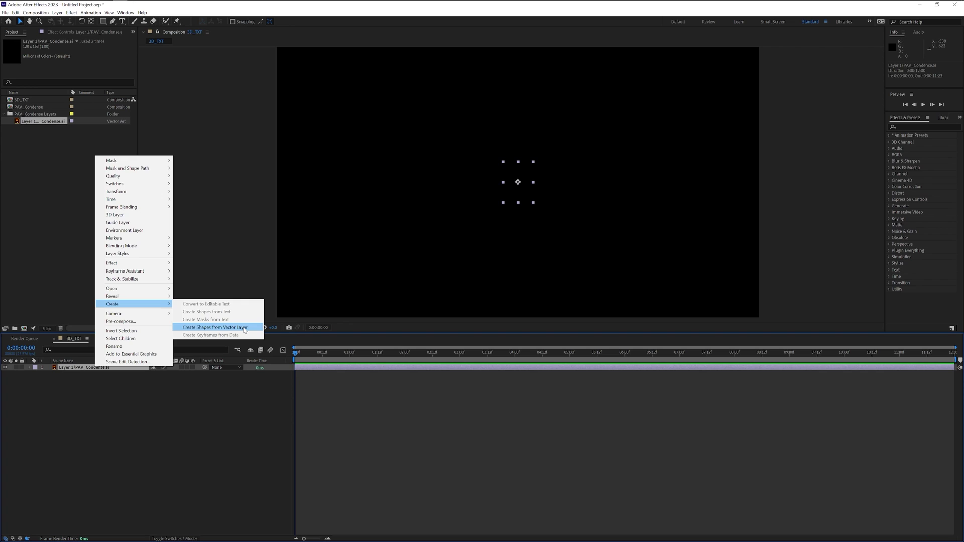
pyautogui.click(245, 328)
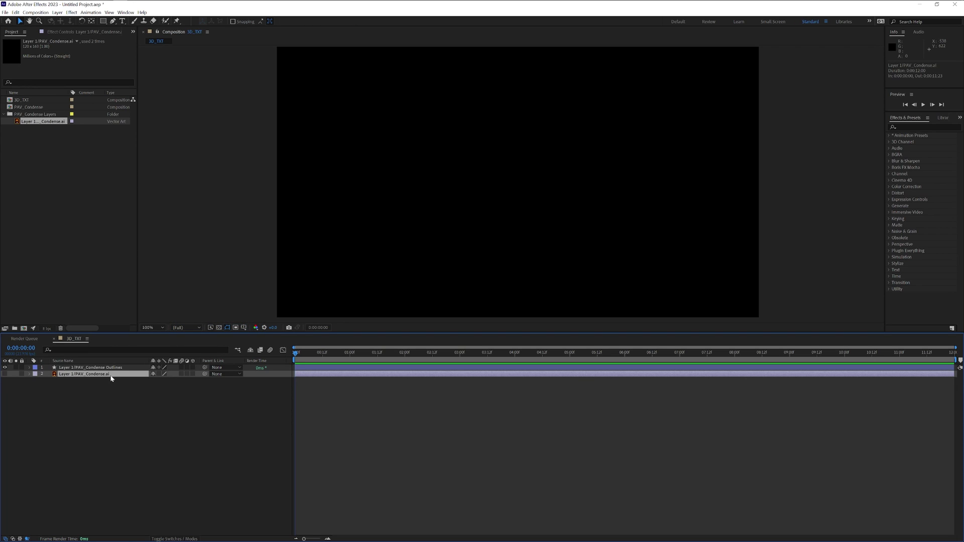
# Step: Delete the original .ai layer and rename the Outlines layer to Logo
pyautogui.press('Delete')
pyautogui.click(112, 367)
pyautogui.rightClick(112, 368)
pyautogui.click(145, 347)
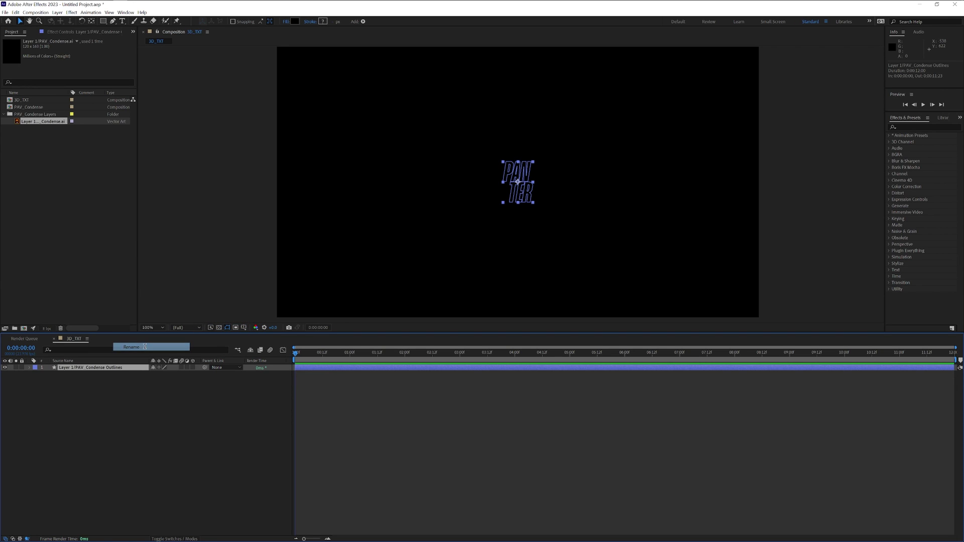
pyautogui.write('Logo')
pyautogui.press('Return')
# Step: Scale the Logo layer to 450% and set its fill to light grey E5E5E5
pyautogui.press('s')
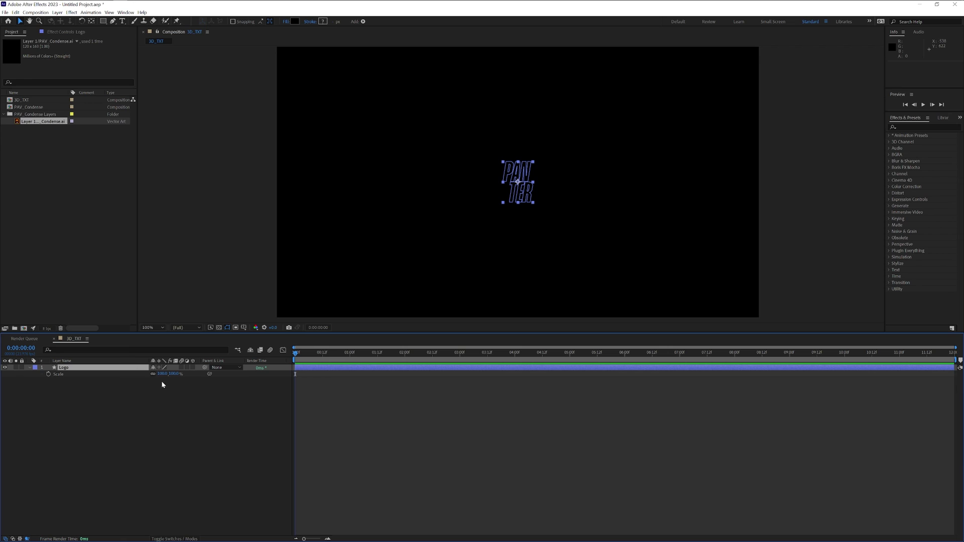
pyautogui.moveTo(162, 373); pyautogui.dragTo(356, 91)
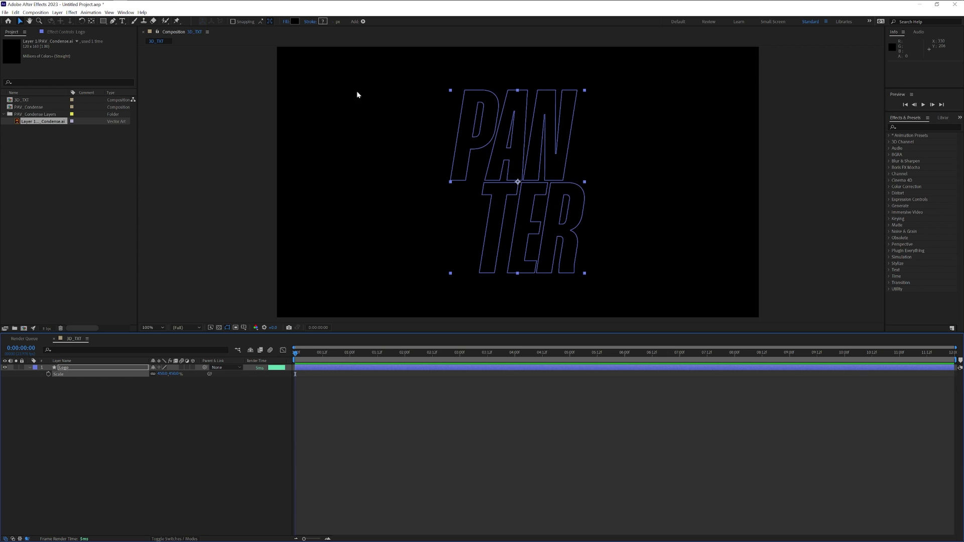
pyautogui.click(295, 22)
pyautogui.click(448, 308)
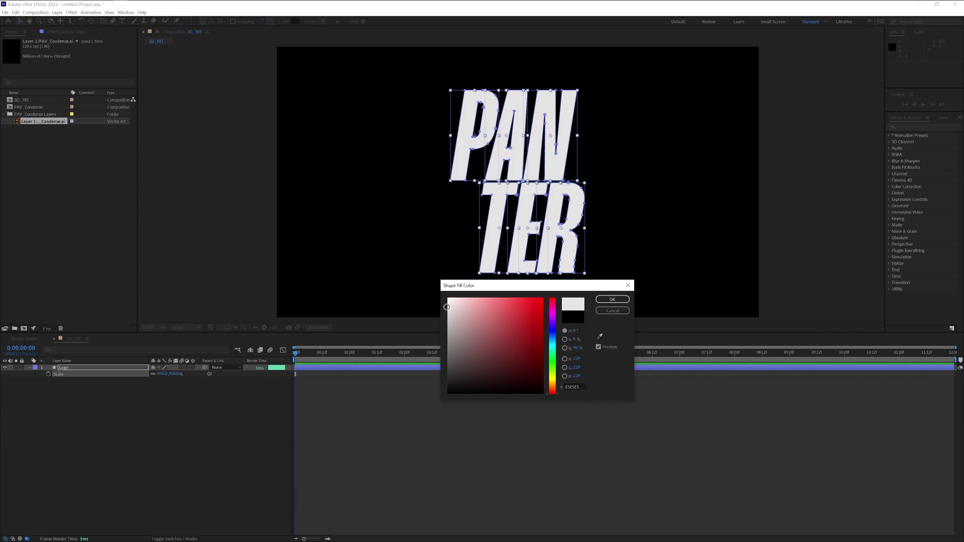
pyautogui.click(612, 300)
# Step: Turn on the 3D switch for the Logo layer
pyautogui.click(215, 493)
pyautogui.press('F4')
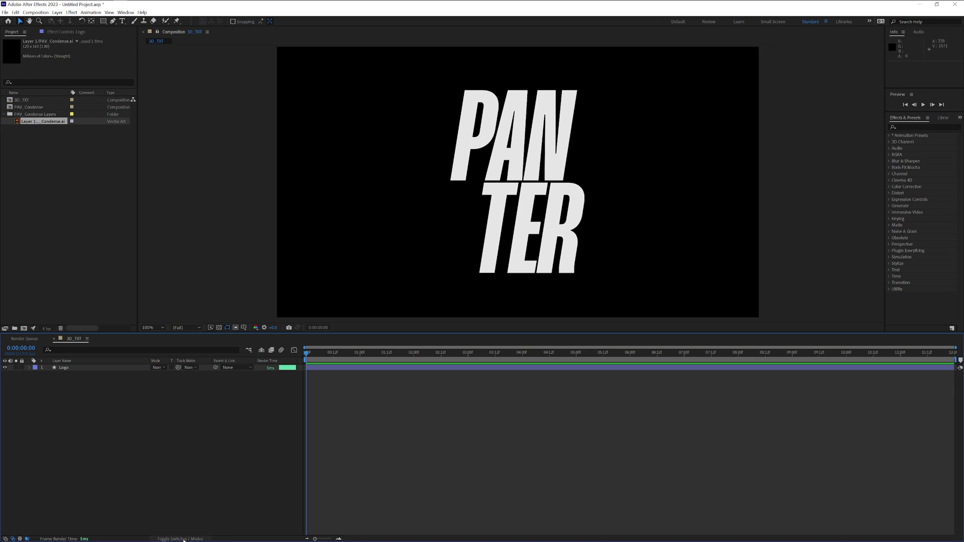
pyautogui.click(184, 539)
pyautogui.click(193, 368)
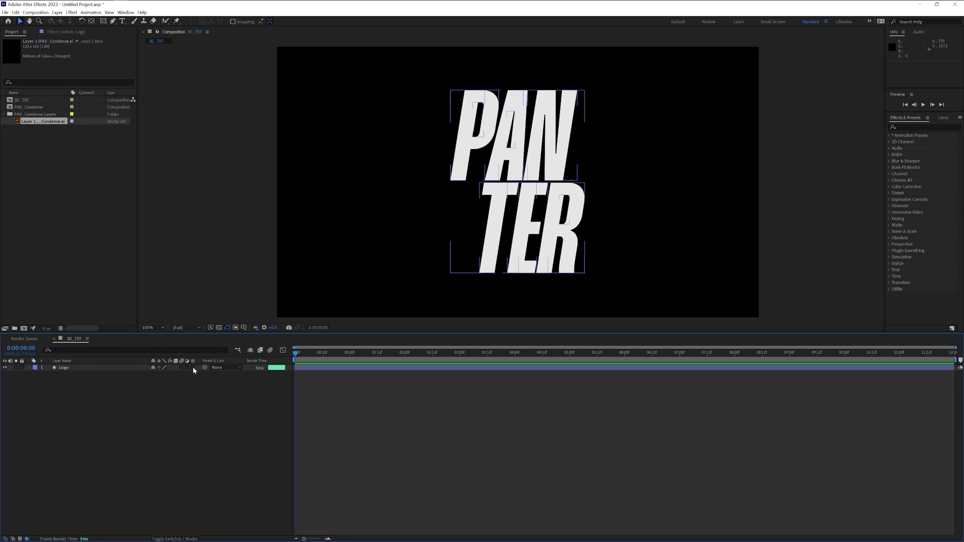
# Step: In the Logo's Geometry Options, set Extrusion Depth to 42
pyautogui.click(29, 368)
pyautogui.click(59, 437)
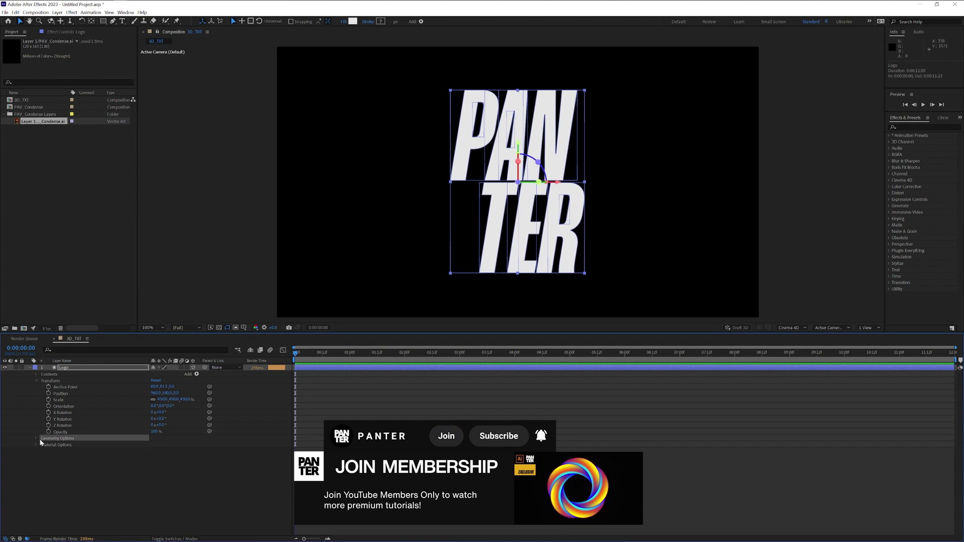
pyautogui.click(37, 439)
pyautogui.click(116, 463)
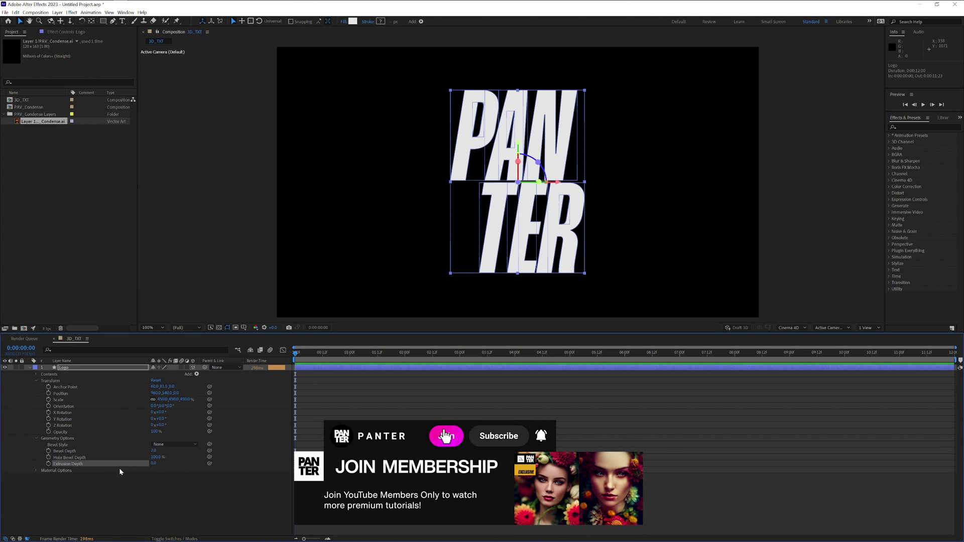
pyautogui.click(154, 464)
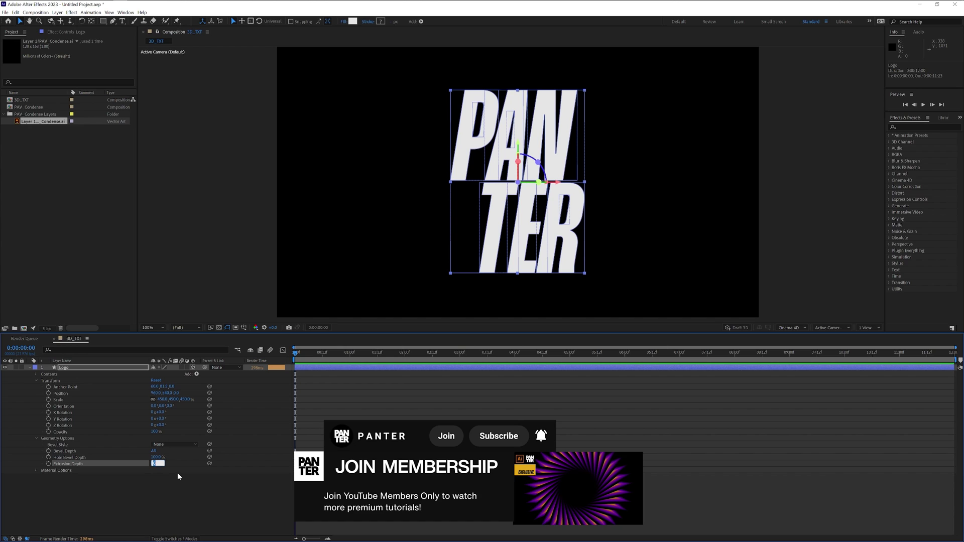
pyautogui.write('42')
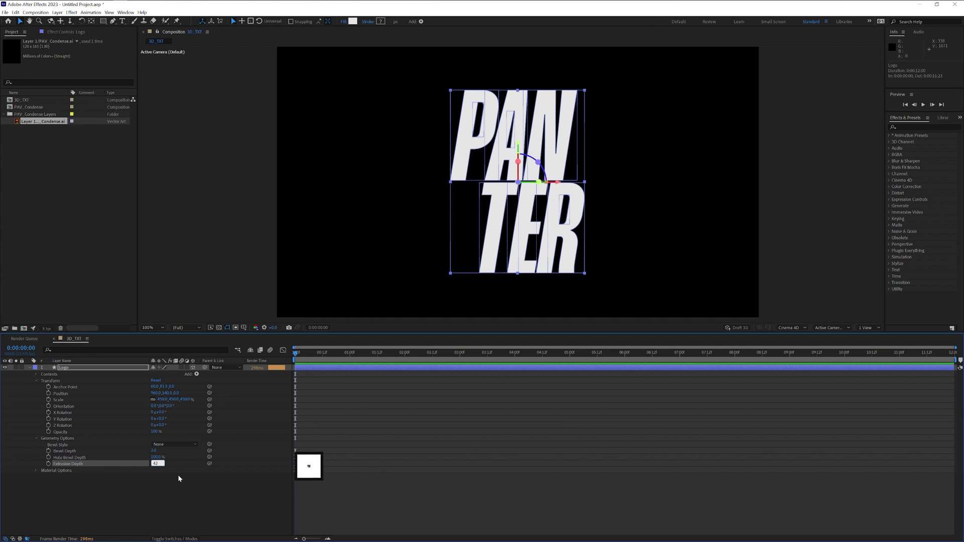
pyautogui.press('Return')
# Step: Check the extrusion from the Left view, reduce Extrusion Depth to 20, then return to Active Camera
pyautogui.press('.')
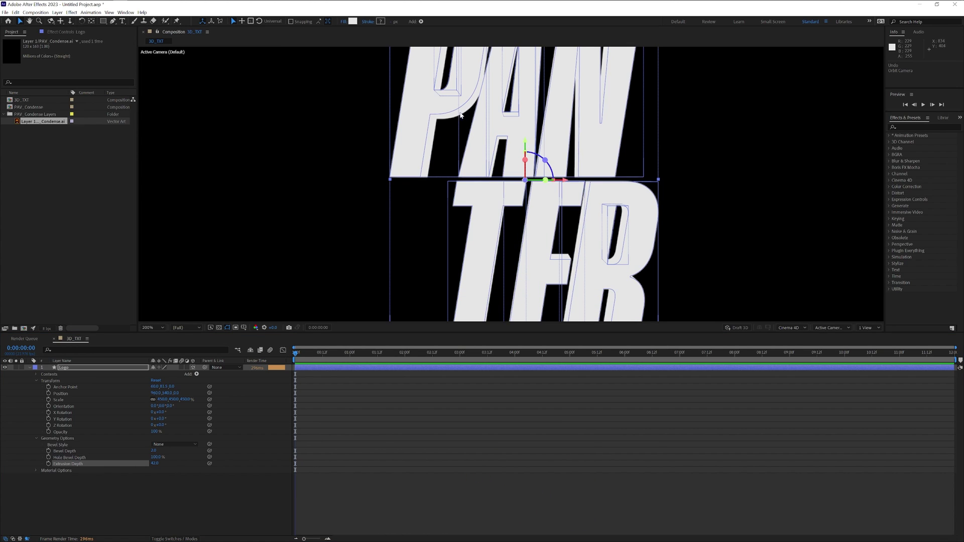
pyautogui.press(',')
pyautogui.click(833, 327)
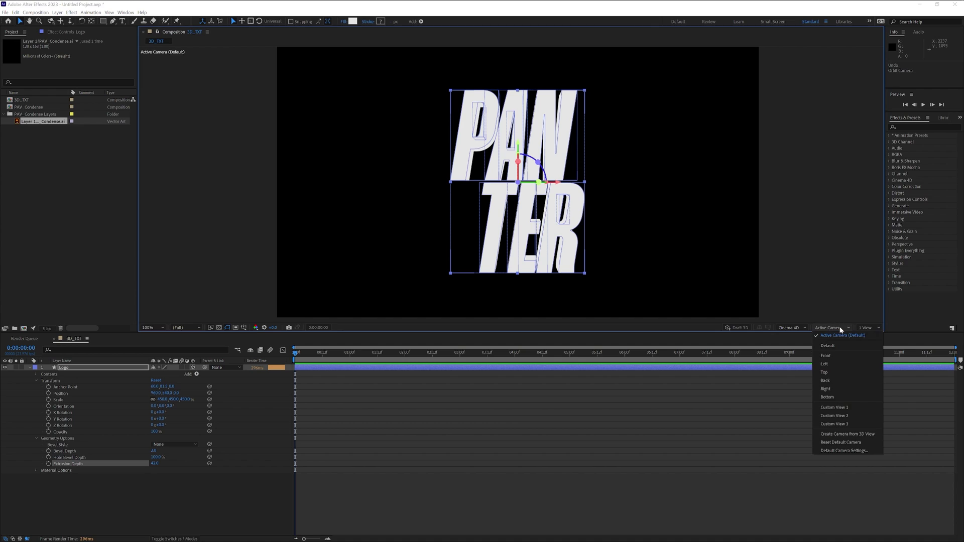
pyautogui.click(827, 363)
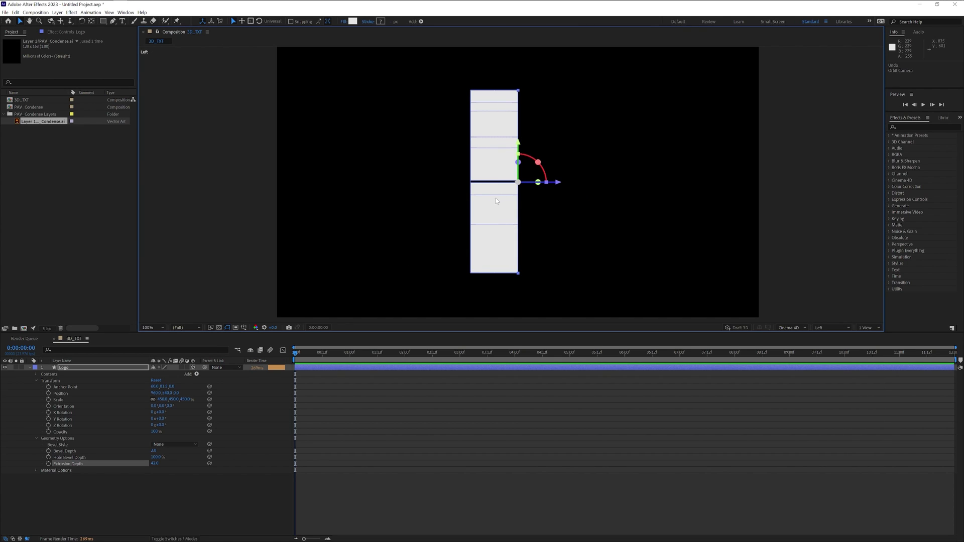
pyautogui.click(155, 463)
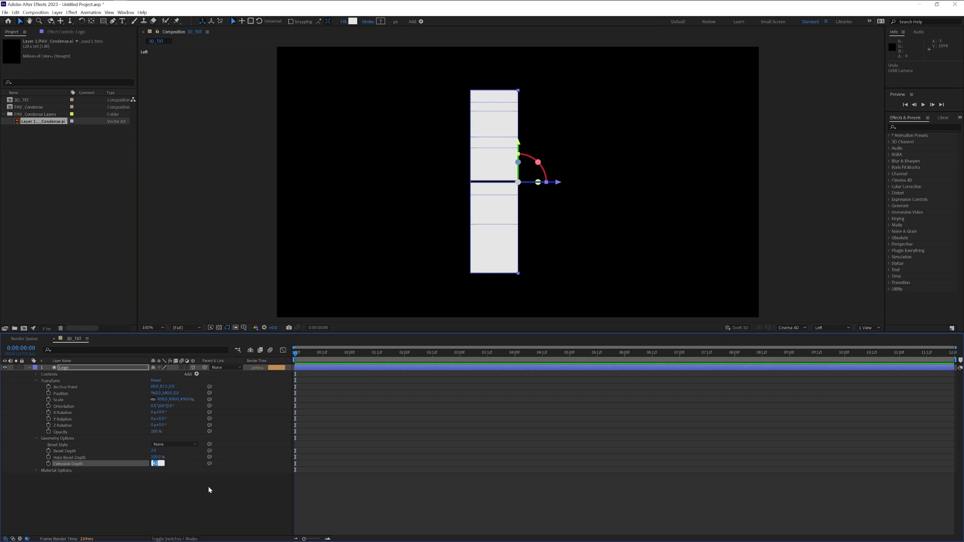
pyautogui.write('20')
pyautogui.press('Return')
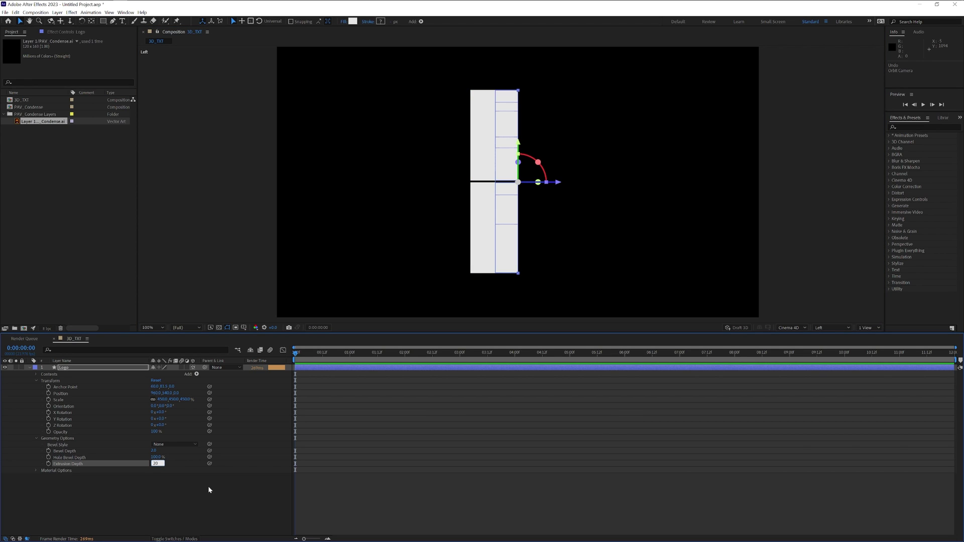
pyautogui.click(832, 327)
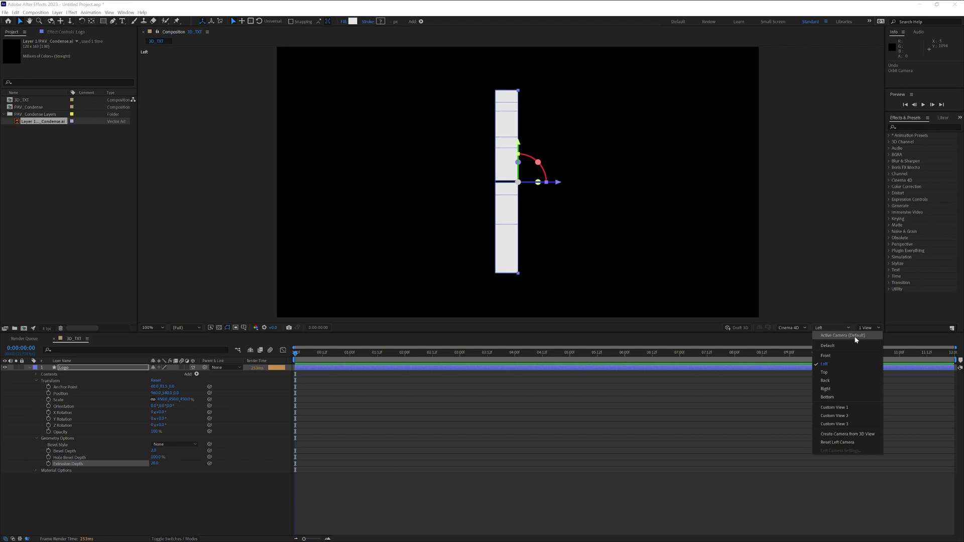
pyautogui.click(857, 341)
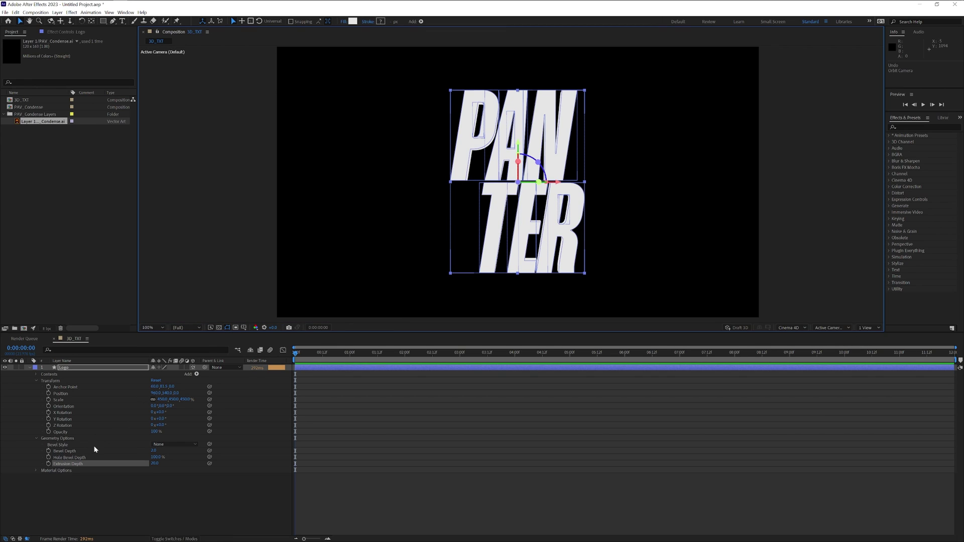
# Step: Give the logo an Angular bevel style with a Bevel Depth of 0.5
pyautogui.click(169, 444)
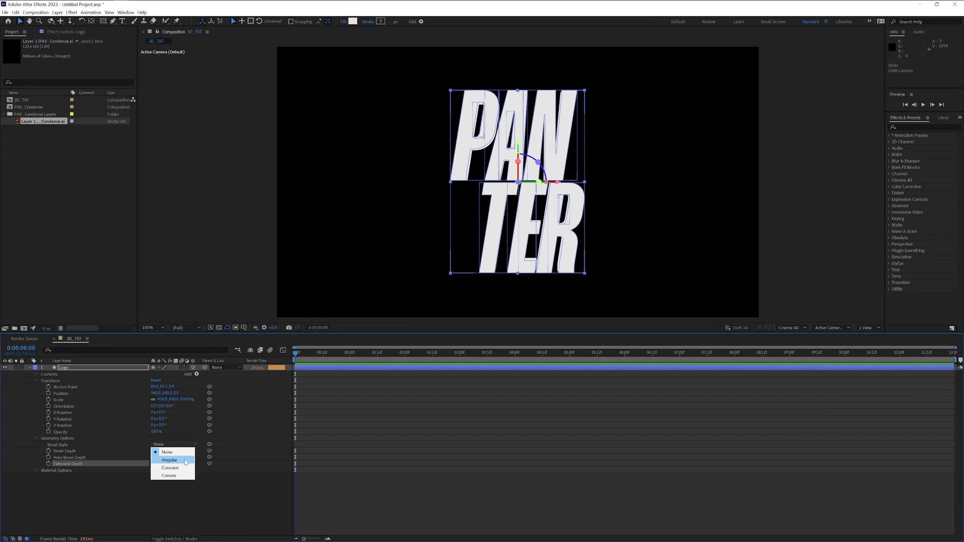
pyautogui.click(170, 460)
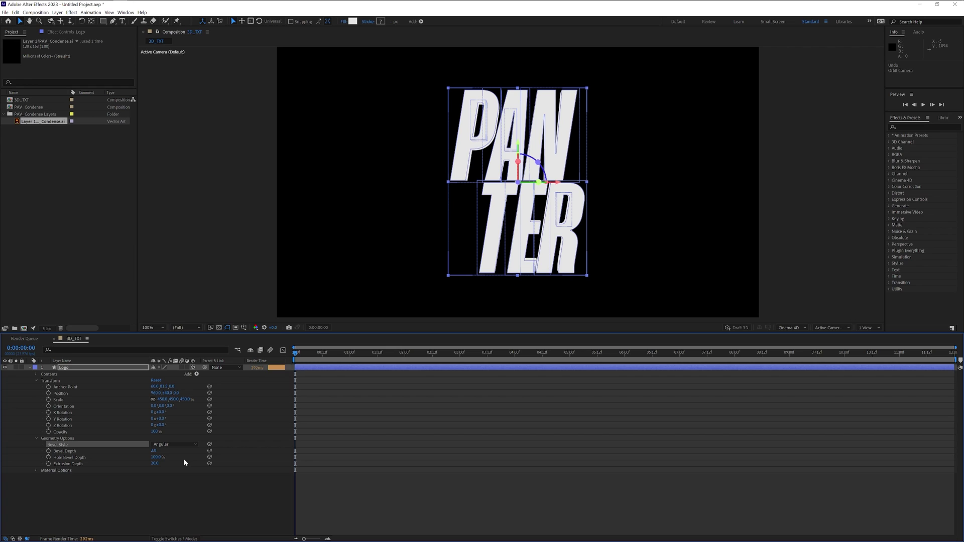
pyautogui.press('.')
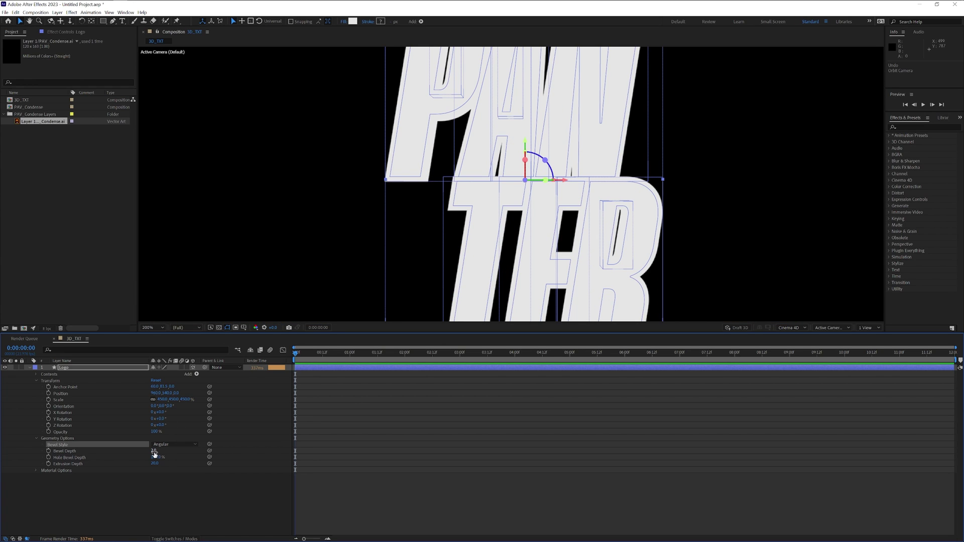
pyautogui.press('Return')
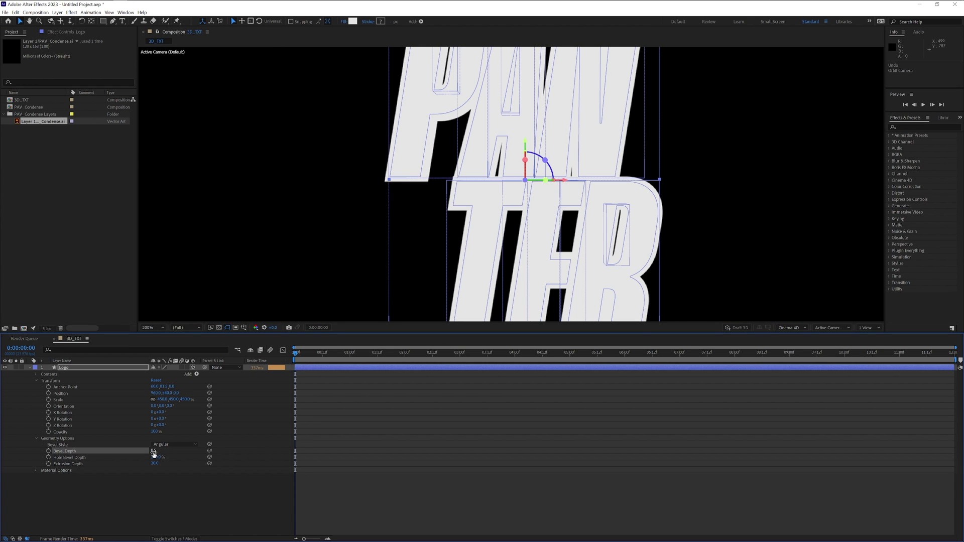
pyautogui.press(',')
pyautogui.rightClick(212, 410)
# Step: Add a new camera using the 35mm lens preset
pyautogui.moveTo(231, 413)
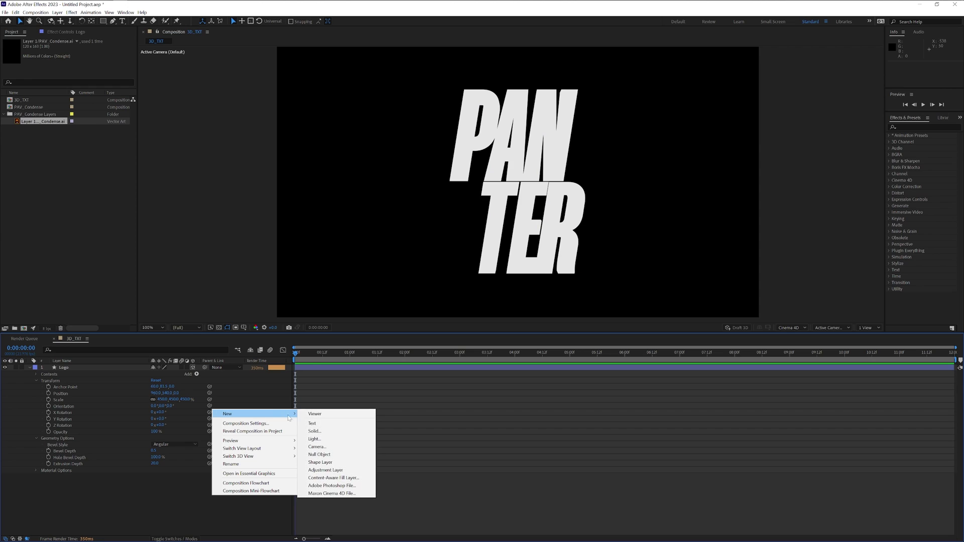
pyautogui.click(332, 446)
pyautogui.click(523, 223)
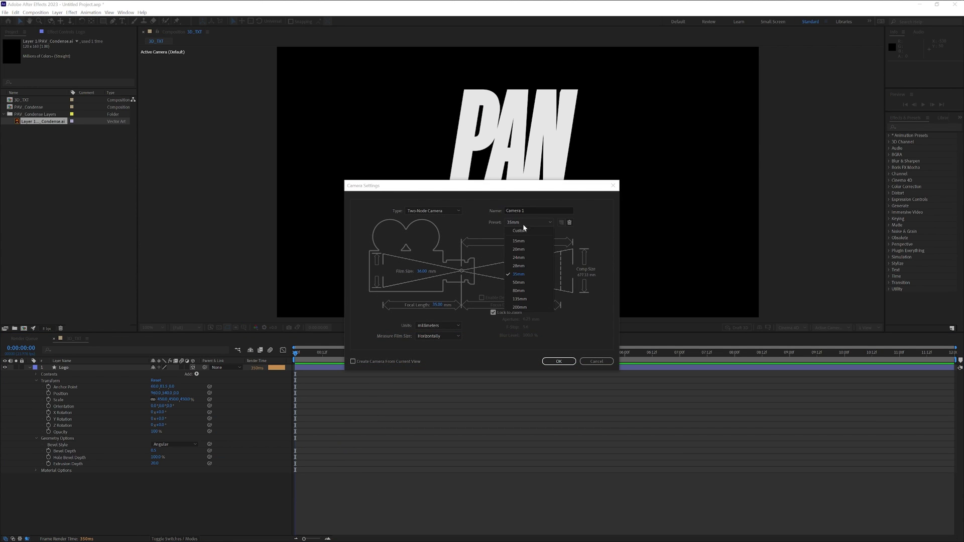
pyautogui.click(522, 276)
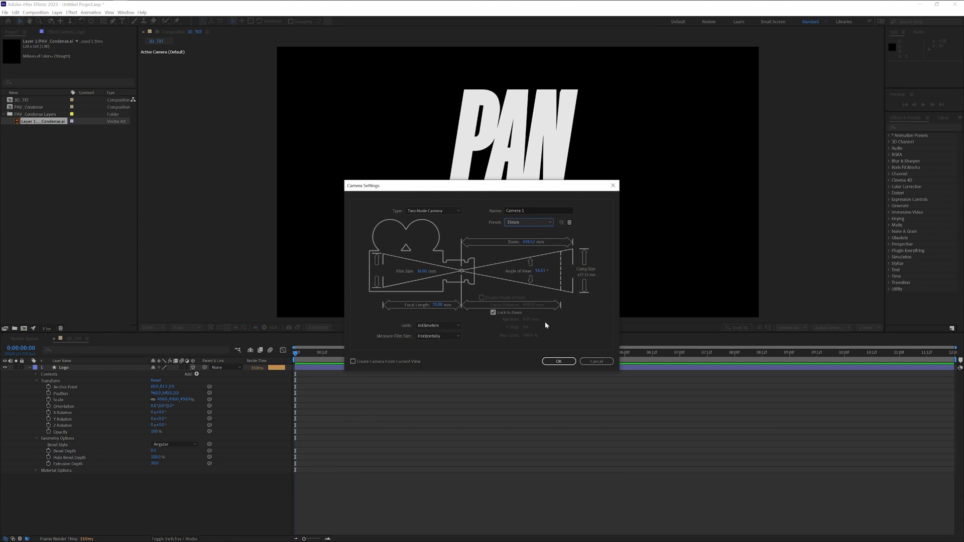
pyautogui.click(559, 362)
# Step: Add a Parallel light to the composition
pyautogui.rightClick(203, 498)
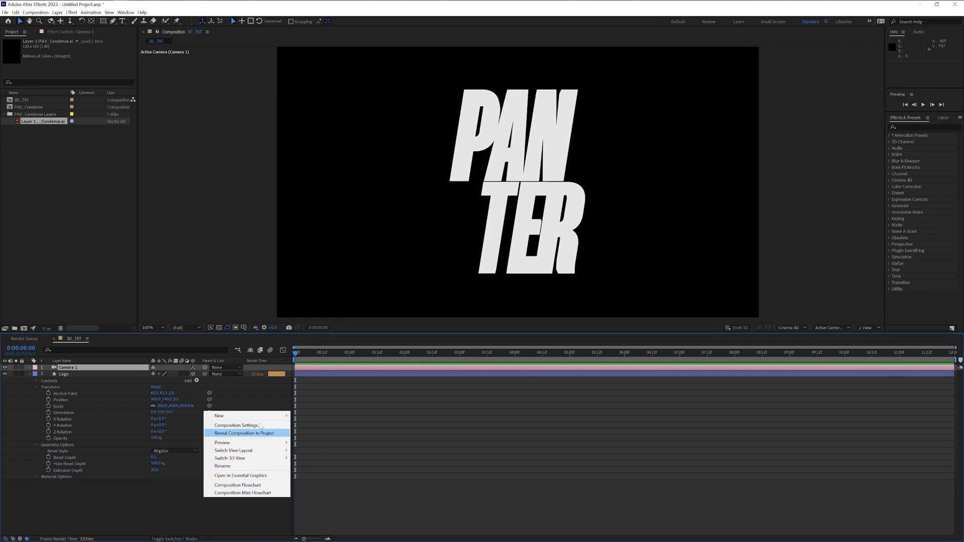
pyautogui.moveTo(246, 416)
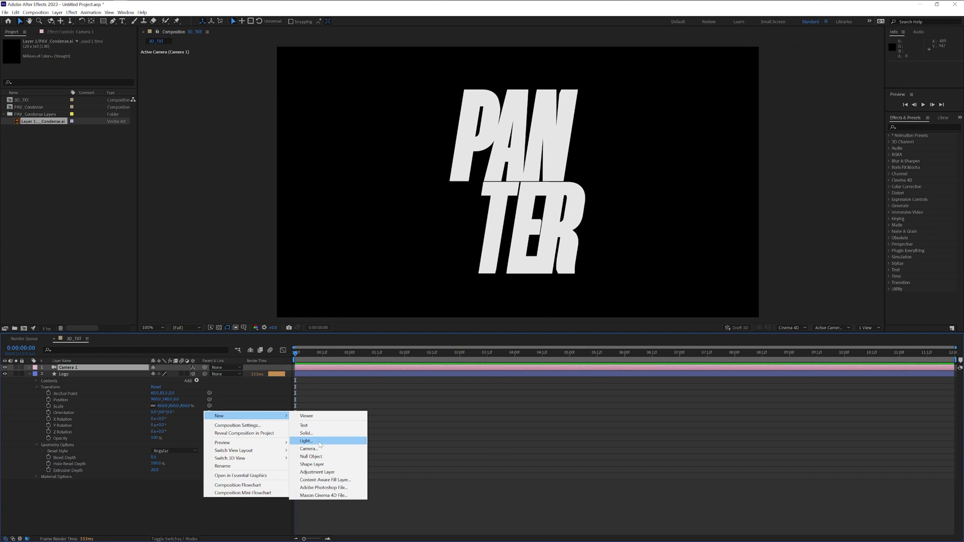
pyautogui.click(320, 442)
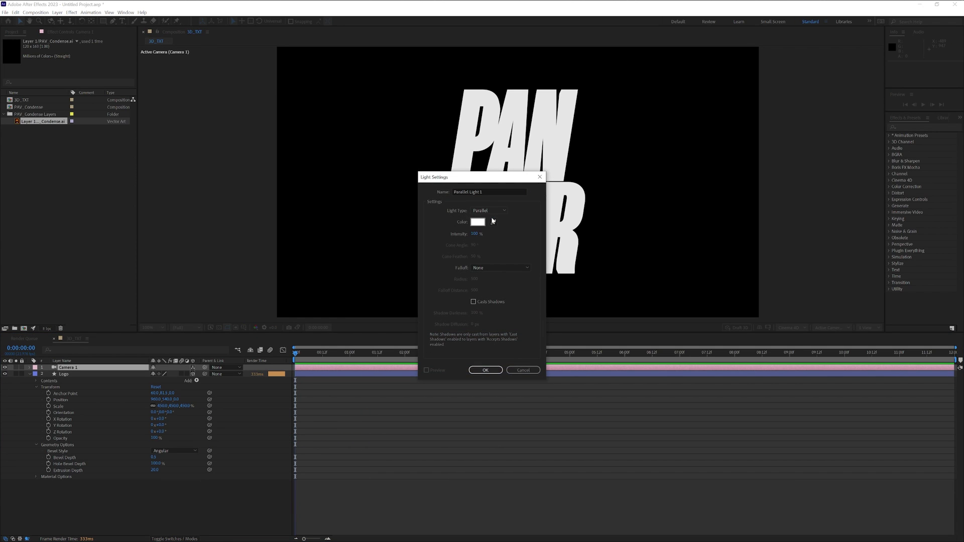
pyautogui.click(485, 370)
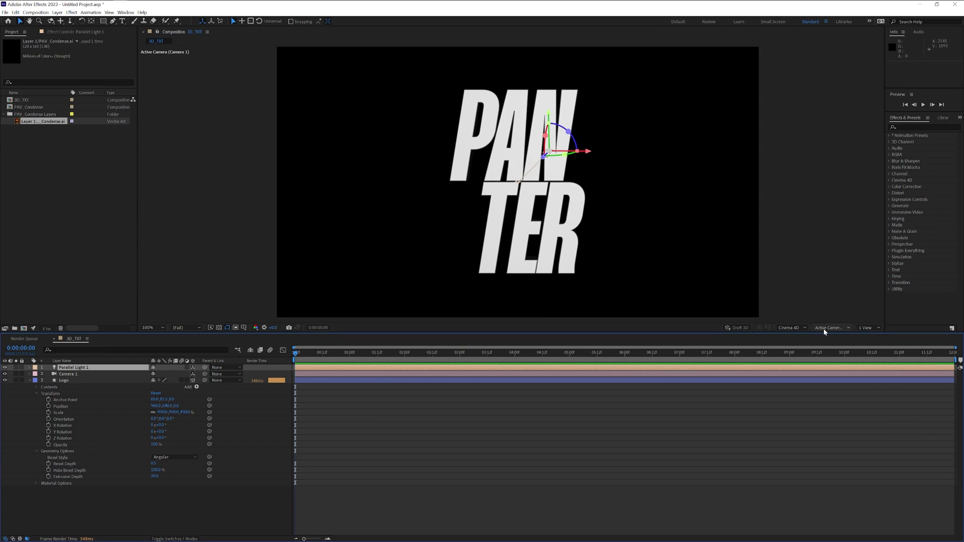
# Step: In Top view, duplicate the light and place Parallel Light 2 on the logo's other side, aimed at the text
pyautogui.click(824, 331)
pyautogui.click(824, 382)
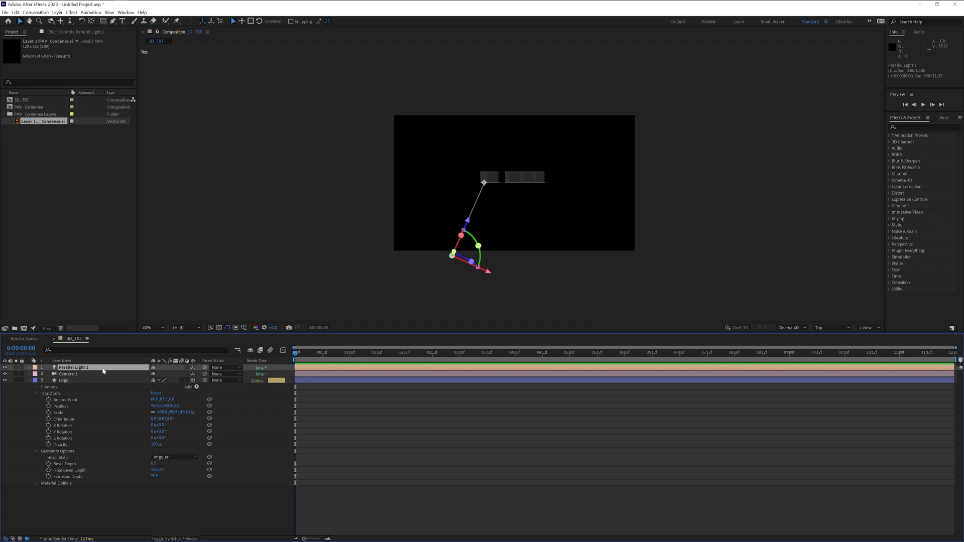
pyautogui.hotkey('ctrl', 'd')
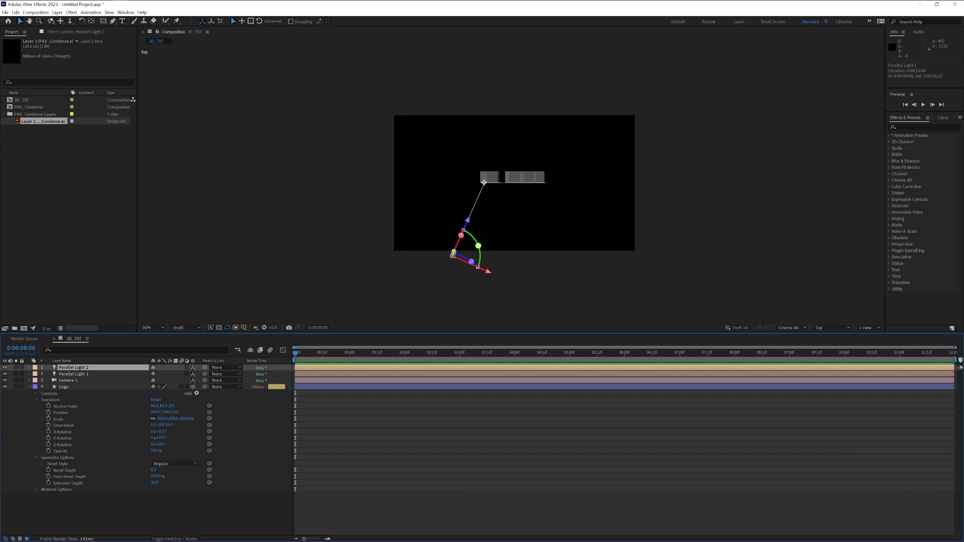
pyautogui.moveTo(453, 255); pyautogui.dragTo(563, 258)
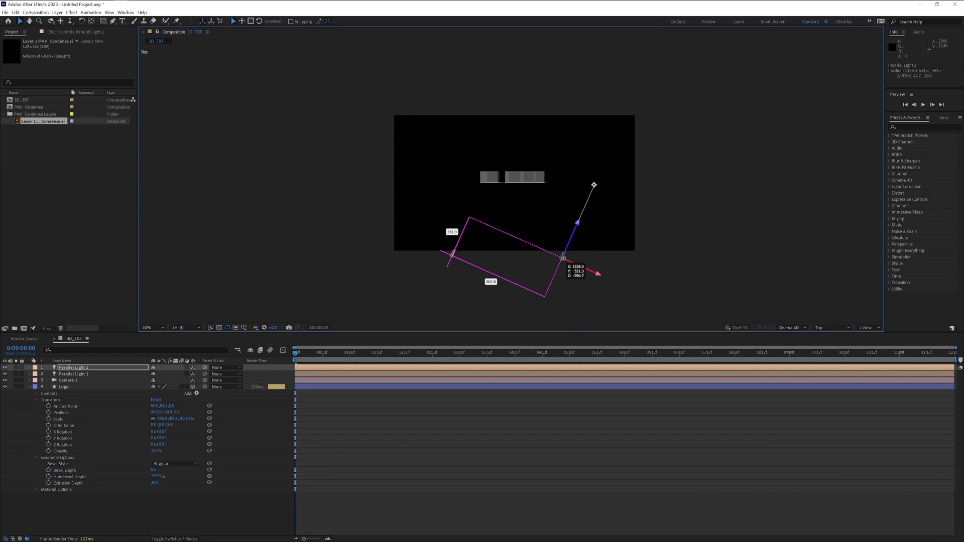
pyautogui.moveTo(594, 185); pyautogui.dragTo(543, 190)
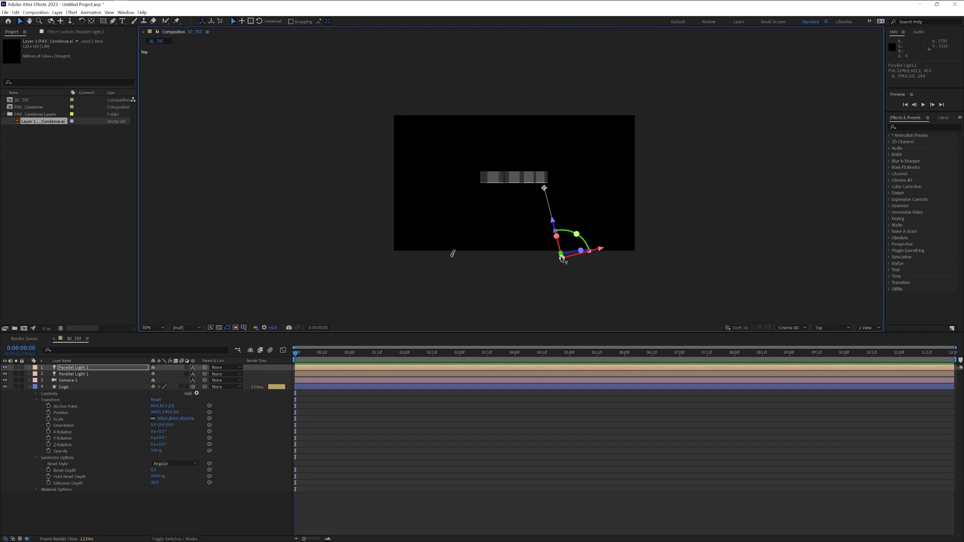
# Step: Duplicate both parallel lights and move the copies behind the logo
pyautogui.keyDown('shift'); pyautogui.click(77, 376); pyautogui.keyUp('shift')
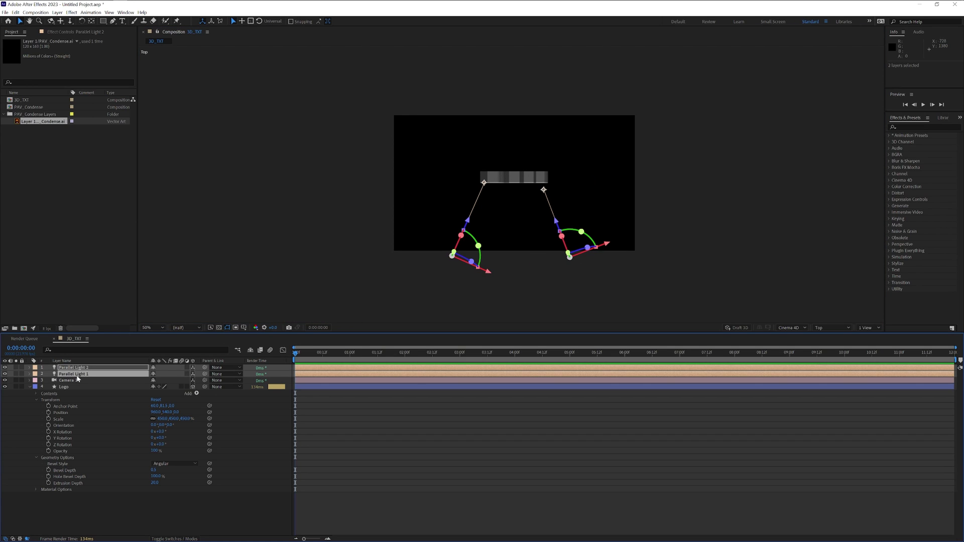
pyautogui.hotkey('ctrl', 'd')
pyautogui.moveTo(451, 255); pyautogui.dragTo(469, 212)
pyautogui.click(831, 327)
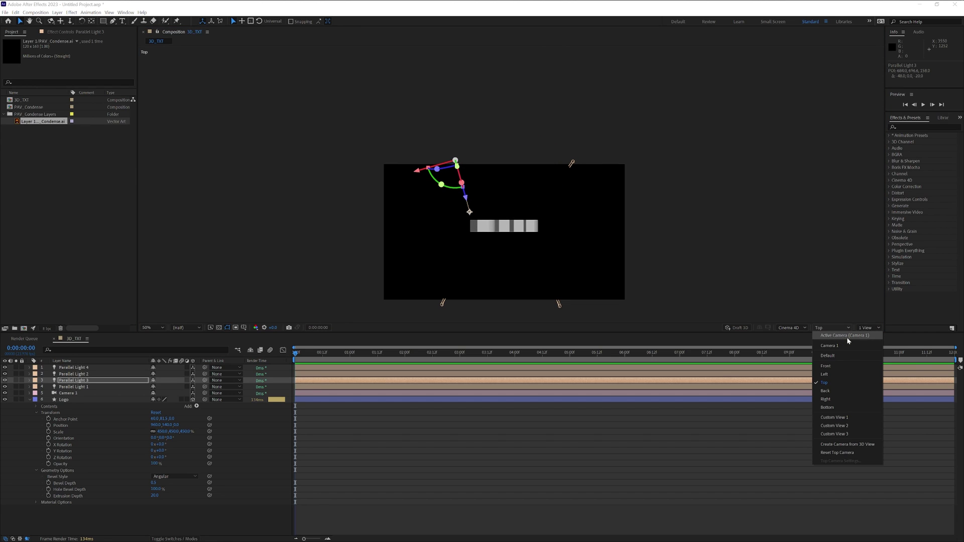
# Step: Back in Active Camera view, orbit Camera 1 so the PANTER logo shows its extruded sides
pyautogui.click(846, 336)
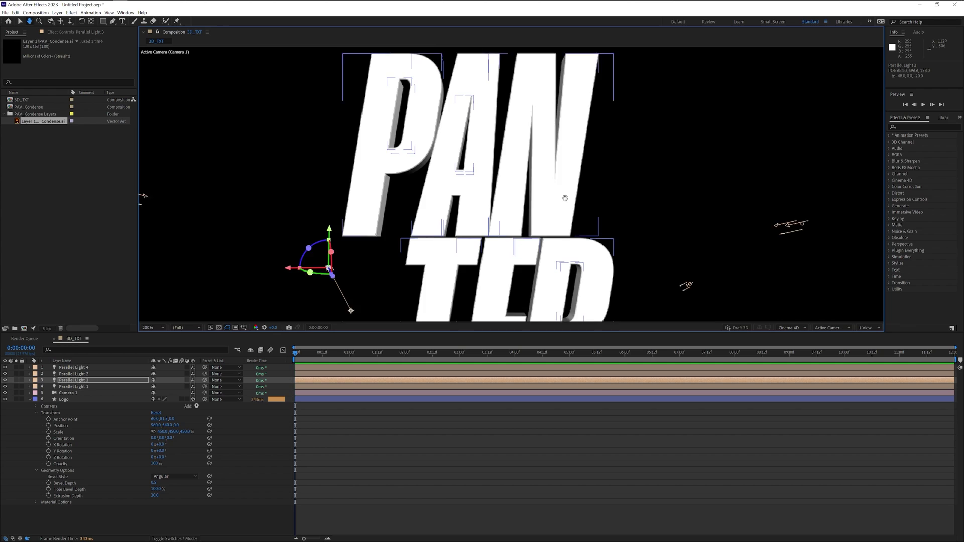
pyautogui.scroll(-4, 564, 198)
pyautogui.click(75, 393)
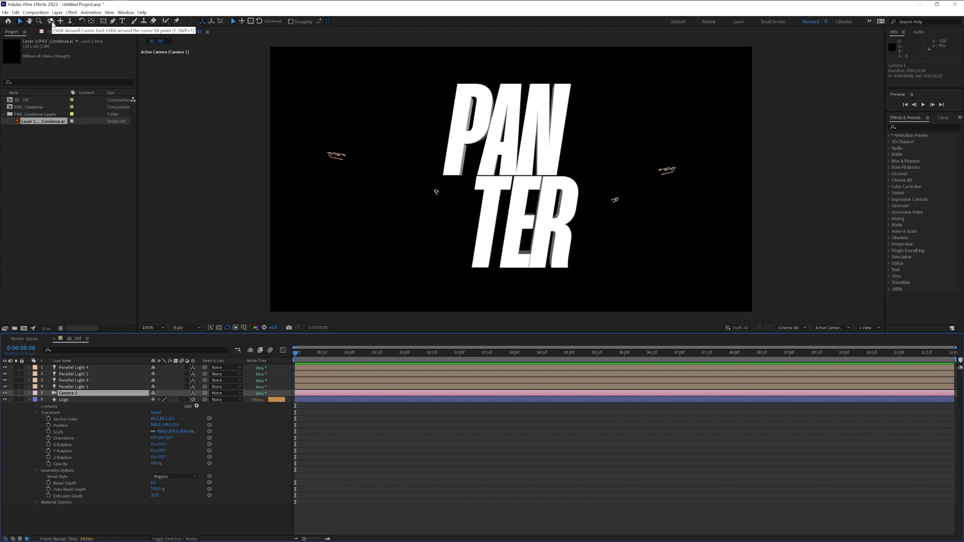
pyautogui.click(50, 21)
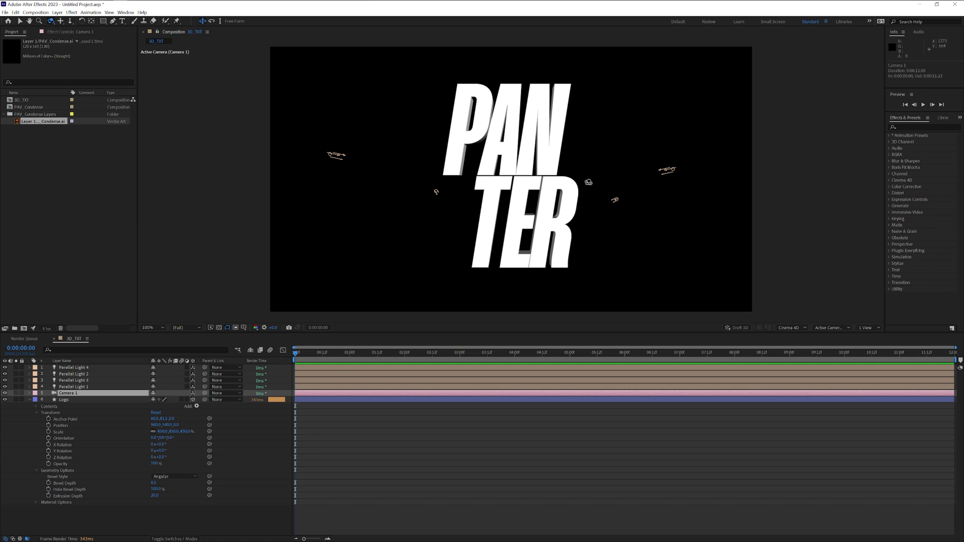
pyautogui.moveTo(578, 178); pyautogui.dragTo(541, 184)
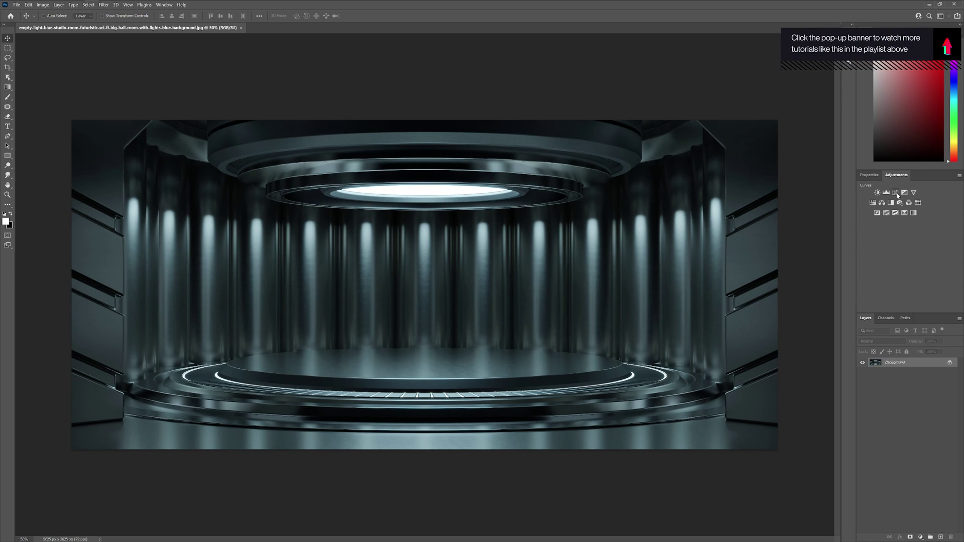
# Step: Darken the studio image with a pulled-down Curves adjustment and add a Black & White adjustment
pyautogui.click(897, 196)
pyautogui.moveTo(912, 257)
pyautogui.mouseDown()
pyautogui.moveTo(912, 287)
pyautogui.moveTo(920, 249)
pyautogui.mouseUp()
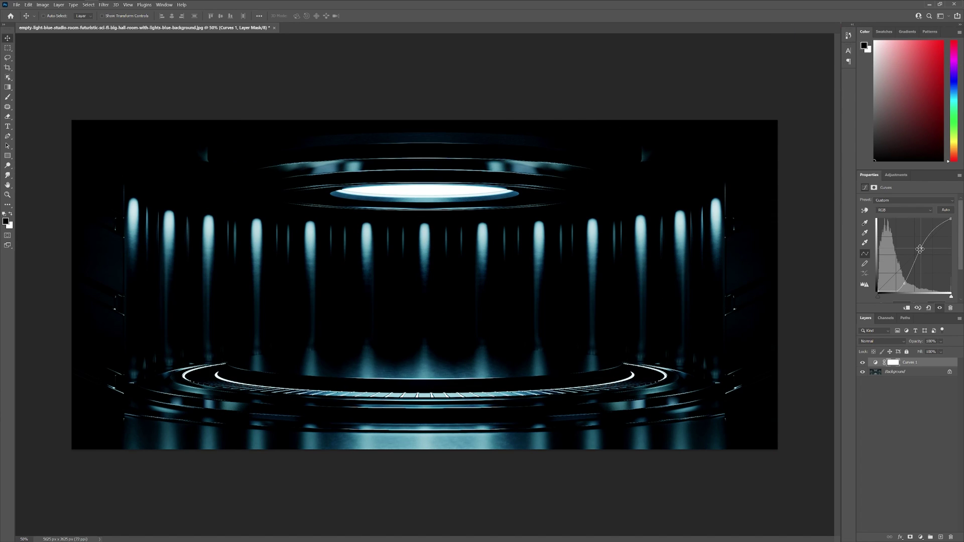
pyautogui.click(896, 175)
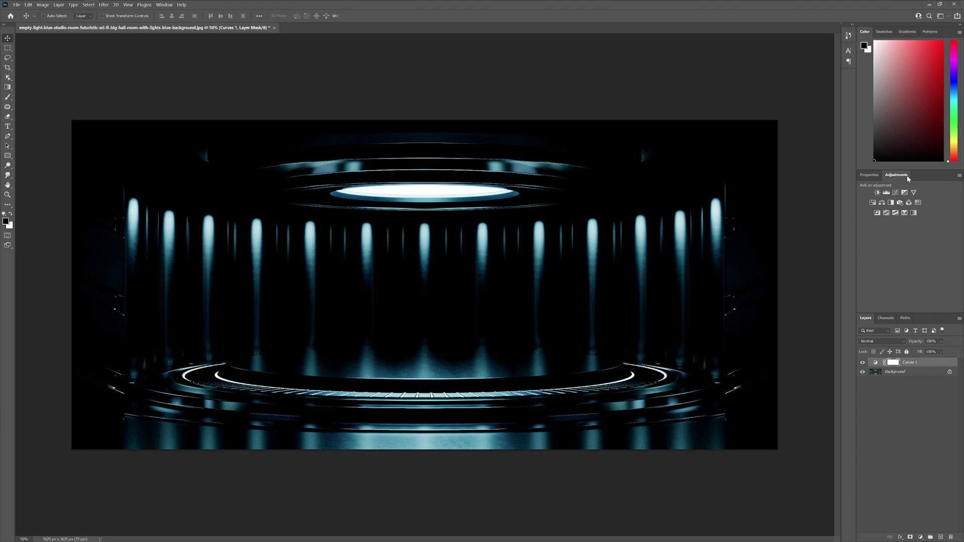
pyautogui.click(891, 203)
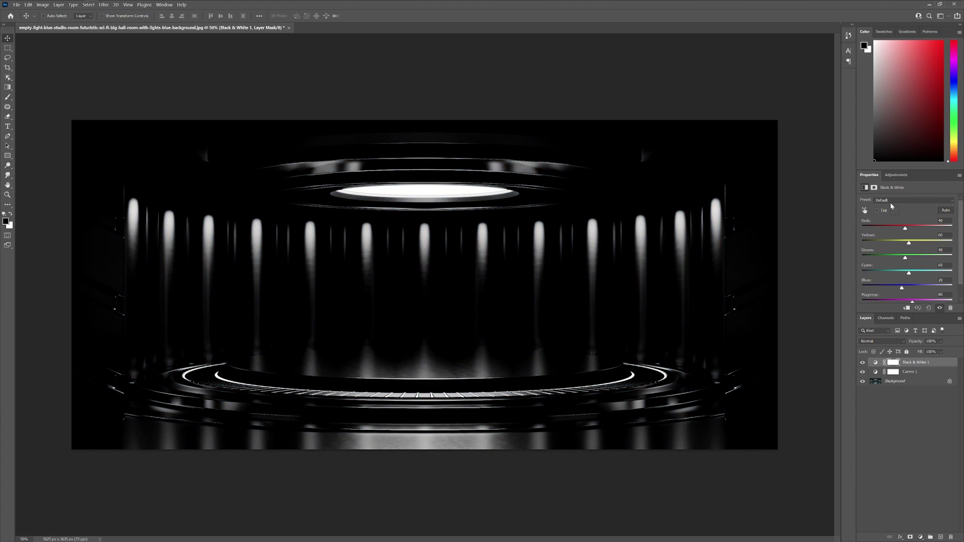
# Step: Save a copy of the image as test3.jpg
pyautogui.scroll(-1, 402, 282)
pyautogui.hotkey('ctrl', 'alt', 's')
pyautogui.write('test')
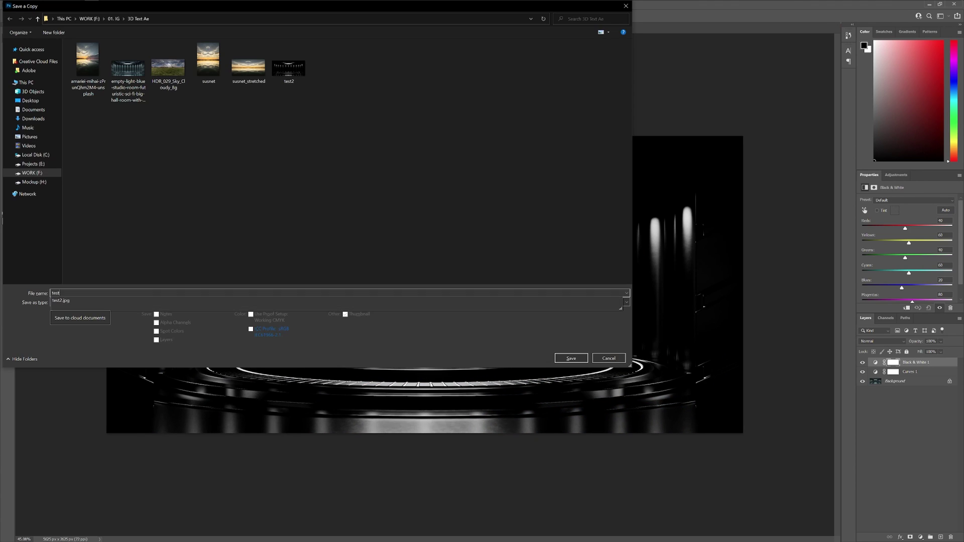
pyautogui.write('3')
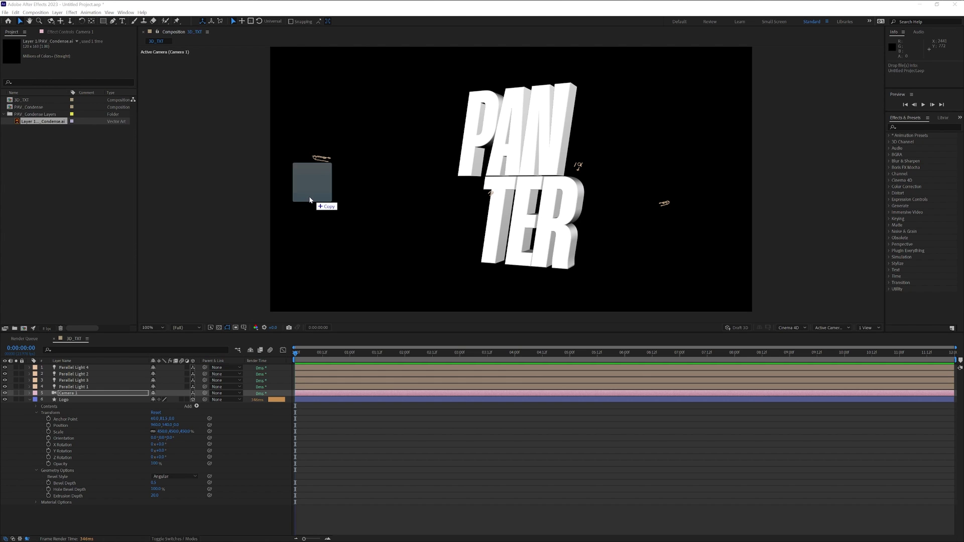
# Step: Import test3.jpg, create an HDRI composition, and add the image scaled to 11%
pyautogui.moveTo(312, 194); pyautogui.dragTo(51, 185)
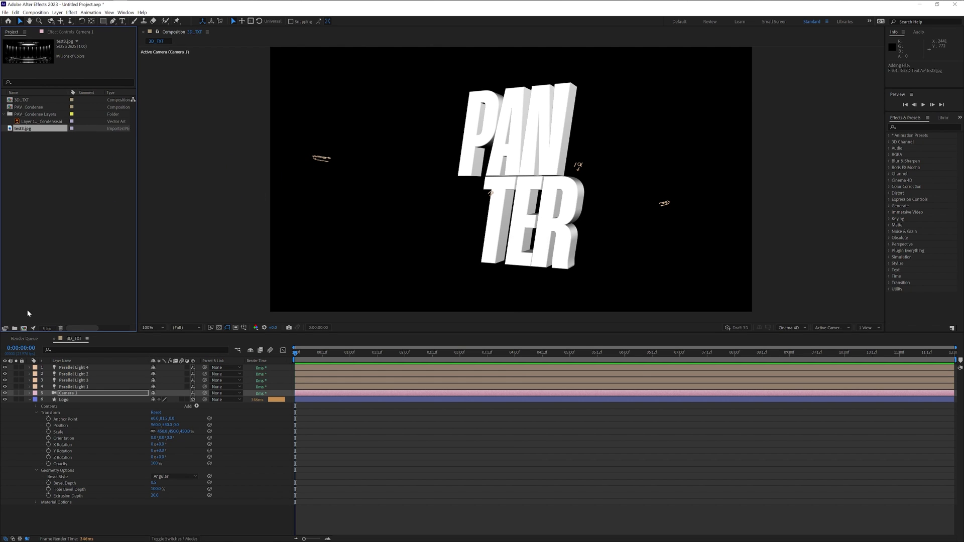
pyautogui.click(24, 329)
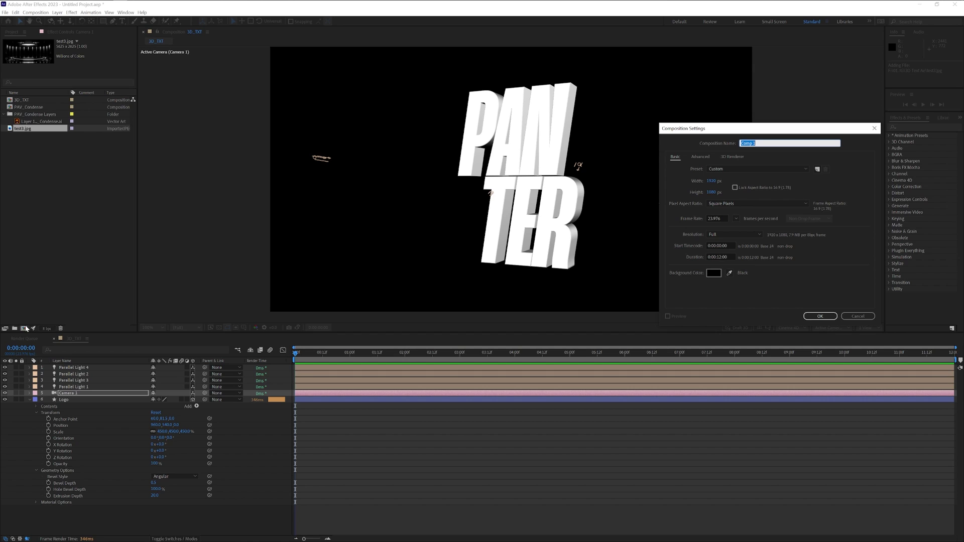
pyautogui.write('HDRI')
pyautogui.click(820, 316)
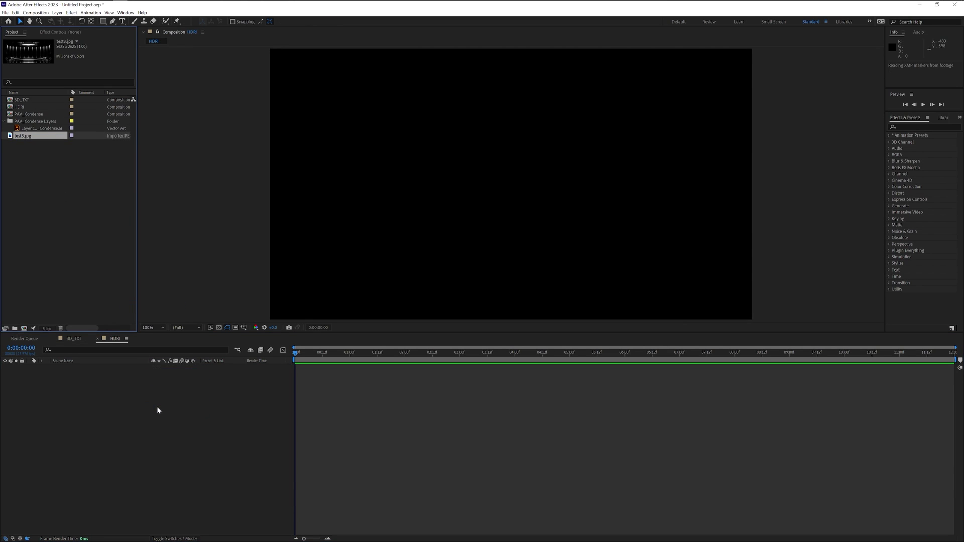
pyautogui.hotkey('ctrl', '/')
pyautogui.press('s')
pyautogui.moveTo(167, 375); pyautogui.dragTo(123, 376)
# Step: Apply the Motion Tile effect to the test3.jpg layer
pyautogui.click(910, 128)
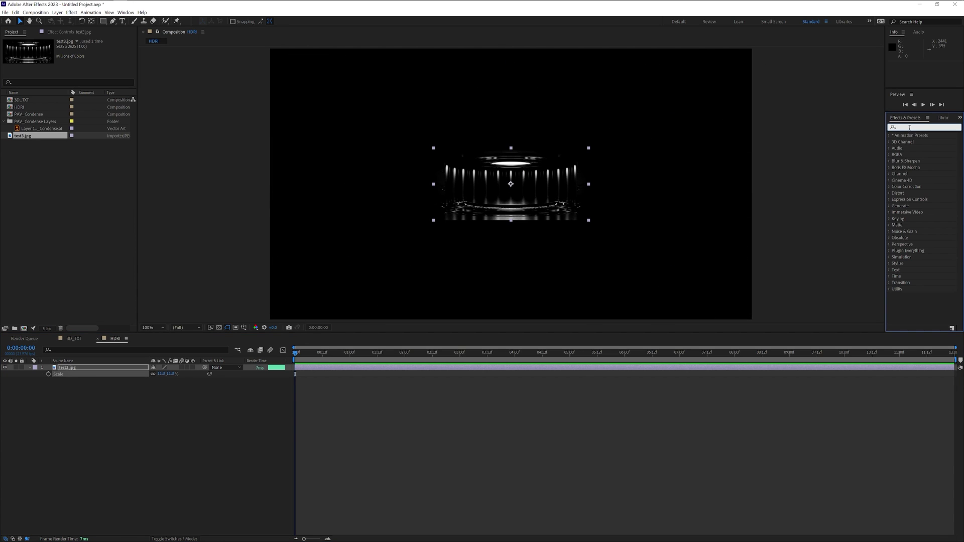
pyautogui.write('motion ti')
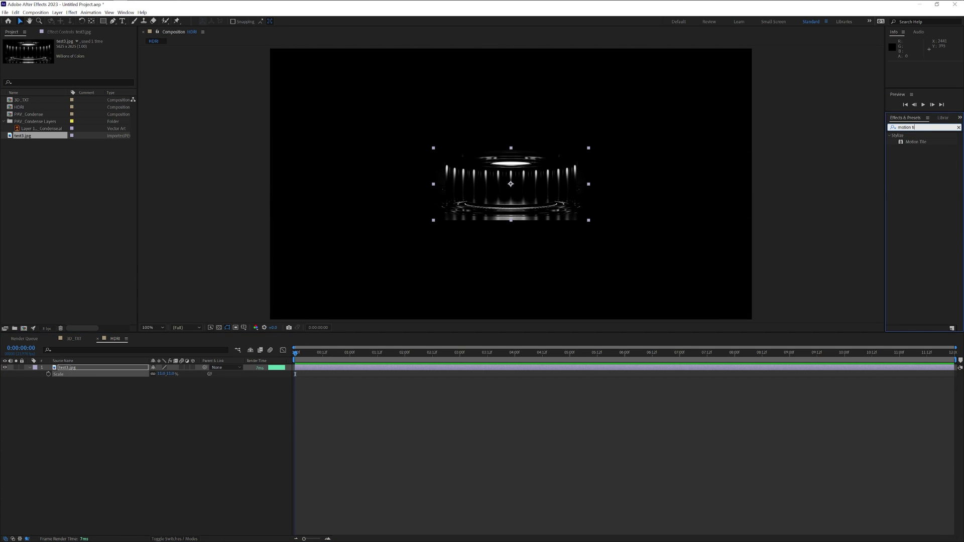
pyautogui.moveTo(916, 141); pyautogui.dragTo(562, 184)
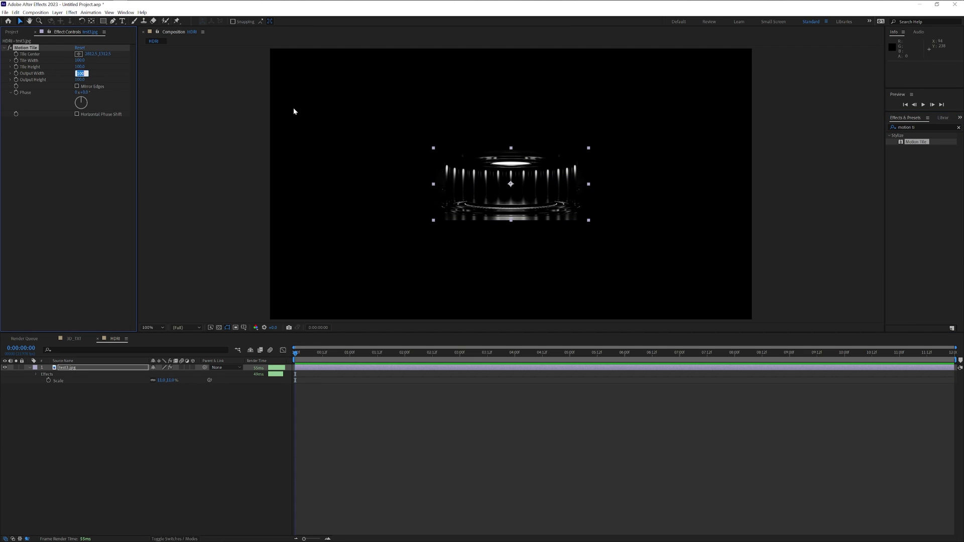
# Step: Set the Motion Tile output width and height to 500
pyautogui.press('Tab')
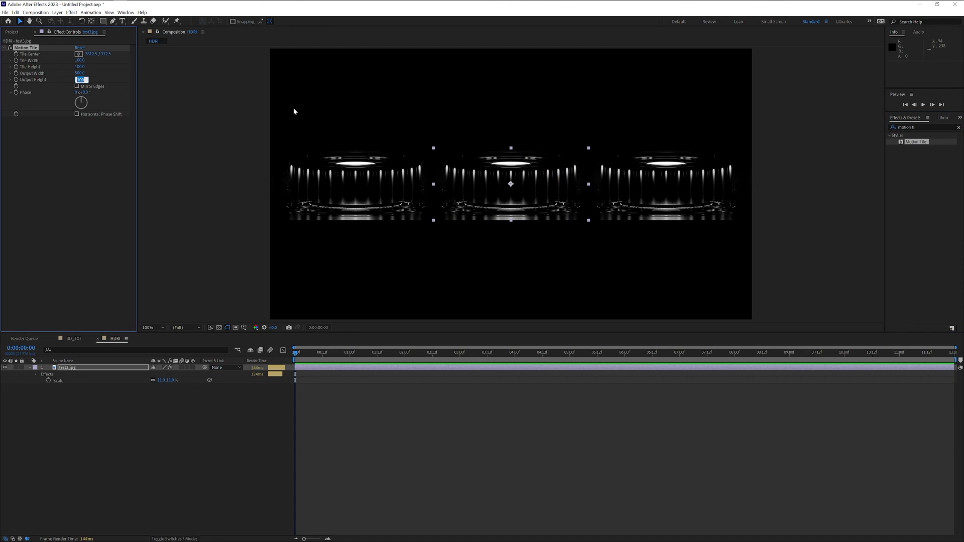
pyautogui.write('500')
pyautogui.press('Return')
# Step: Keyframe the image's Position at 0:00 and 0:00:11:23 so the tiles slide sideways, then preview
pyautogui.click(82, 371)
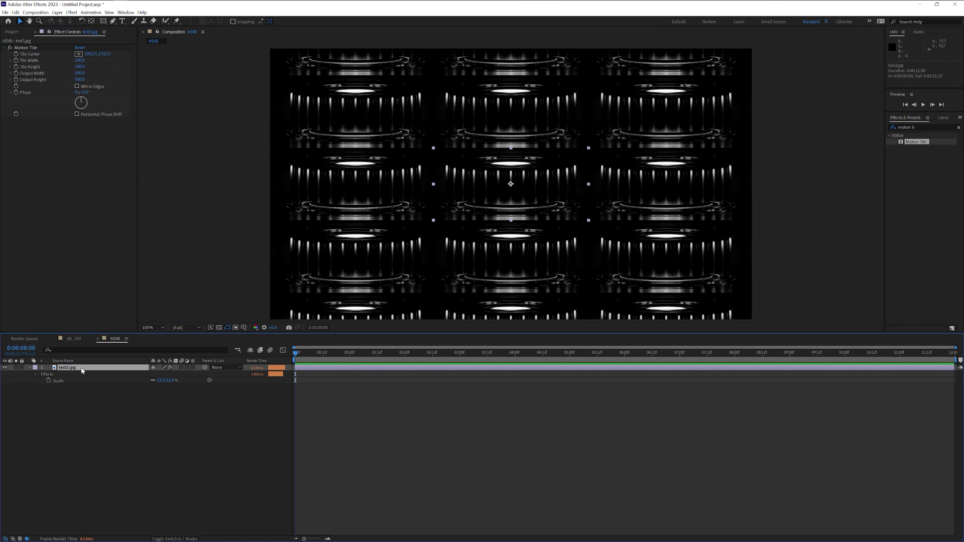
pyautogui.press('p')
pyautogui.moveTo(569, 215); pyautogui.dragTo(734, 215)
pyautogui.moveTo(735, 215); pyautogui.dragTo(704, 216)
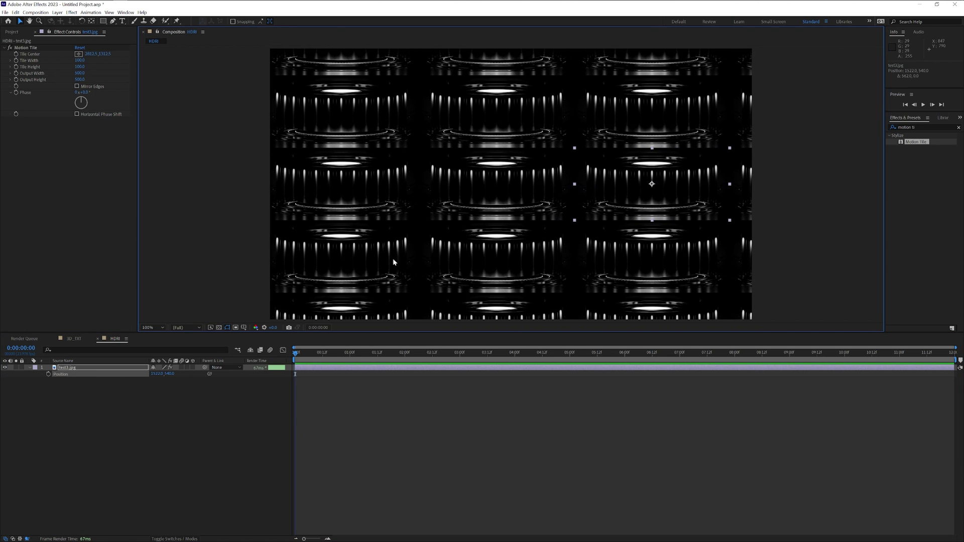
pyautogui.click(48, 374)
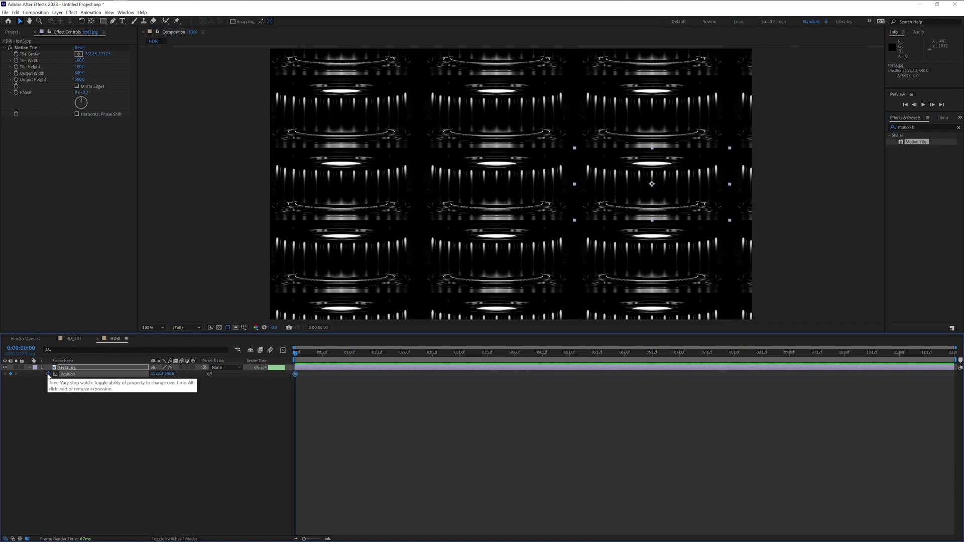
pyautogui.moveTo(299, 354); pyautogui.dragTo(952, 354)
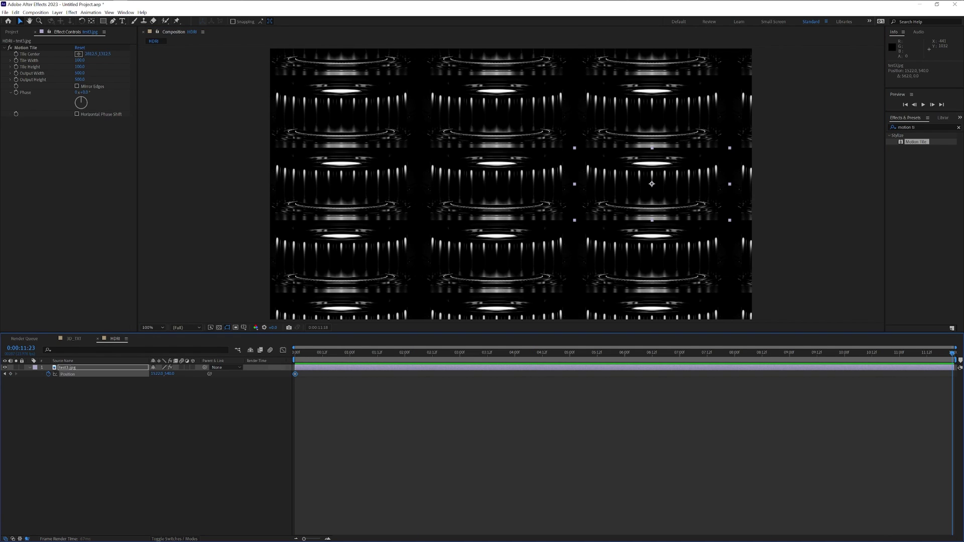
pyautogui.moveTo(682, 198); pyautogui.dragTo(393, 210)
pyautogui.click(724, 404)
pyautogui.press('space')
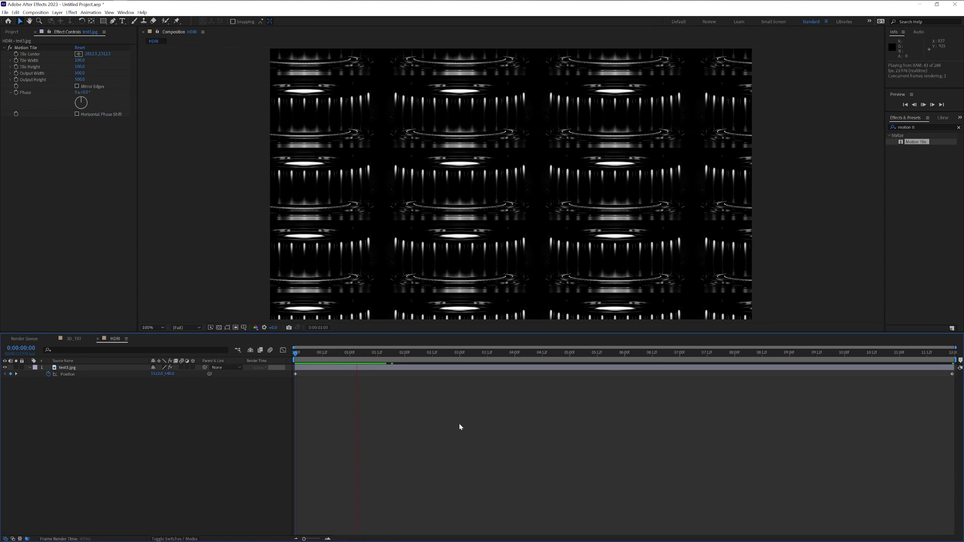
# Step: Place the HDRI comp below Logo in 3D_TXT as layer 7 and convert it to an Environment Layer
pyautogui.press('space')
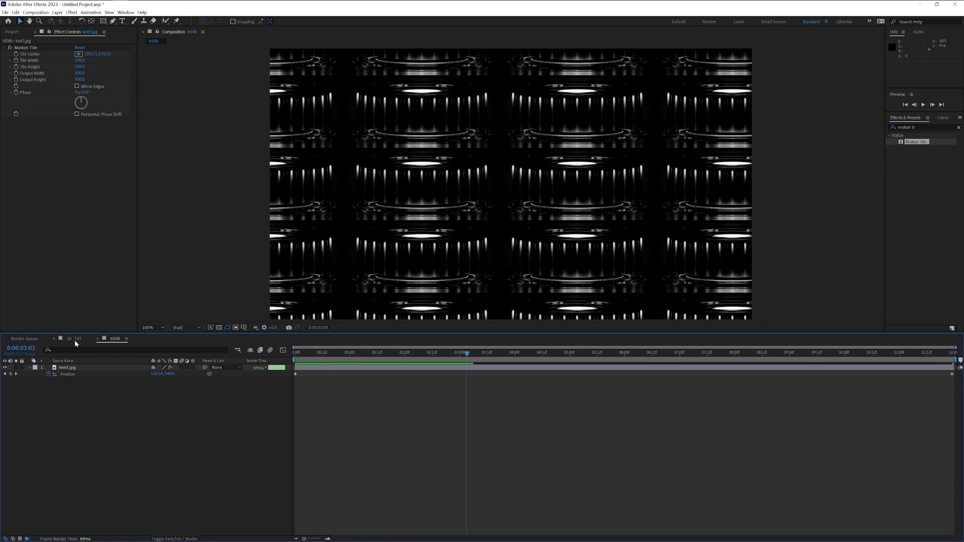
pyautogui.click(74, 340)
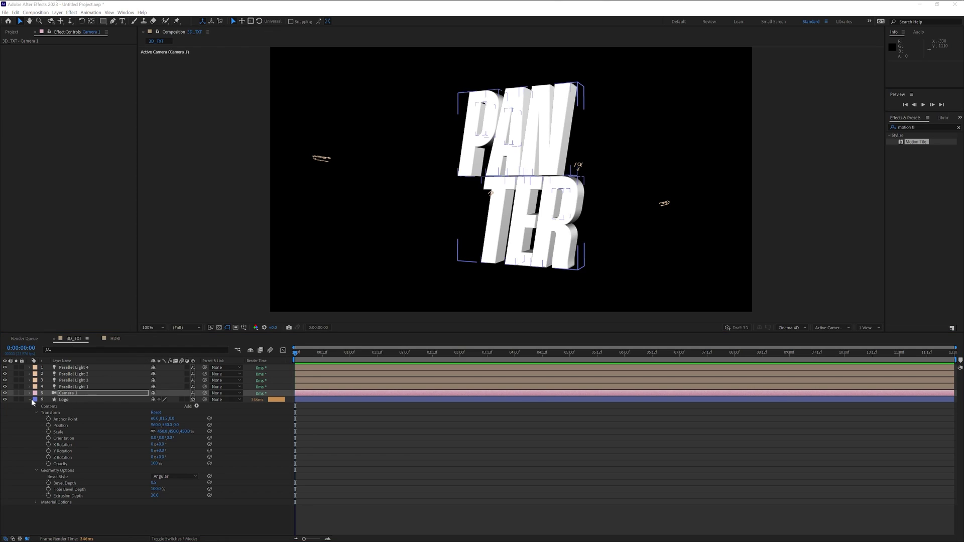
pyautogui.click(29, 400)
pyautogui.click(11, 32)
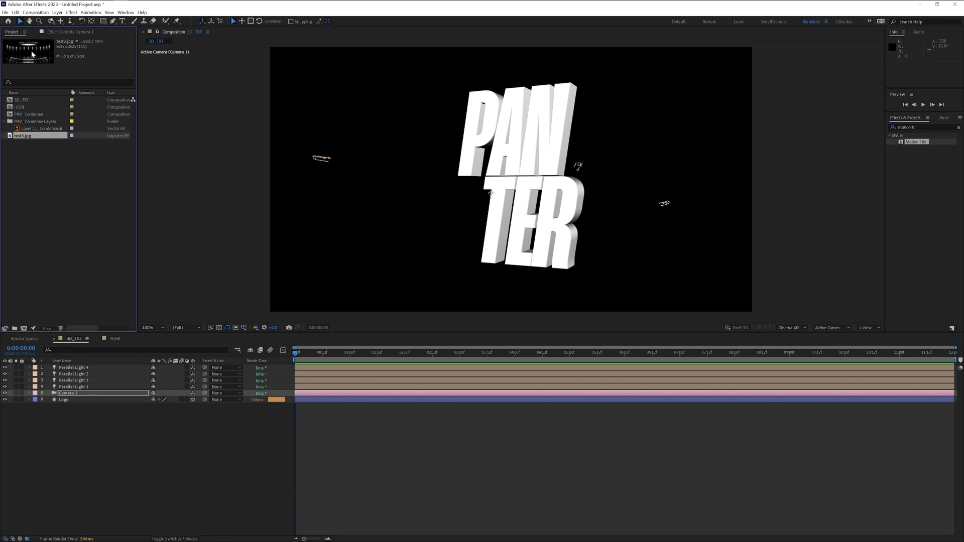
pyautogui.moveTo(18, 107); pyautogui.dragTo(75, 429)
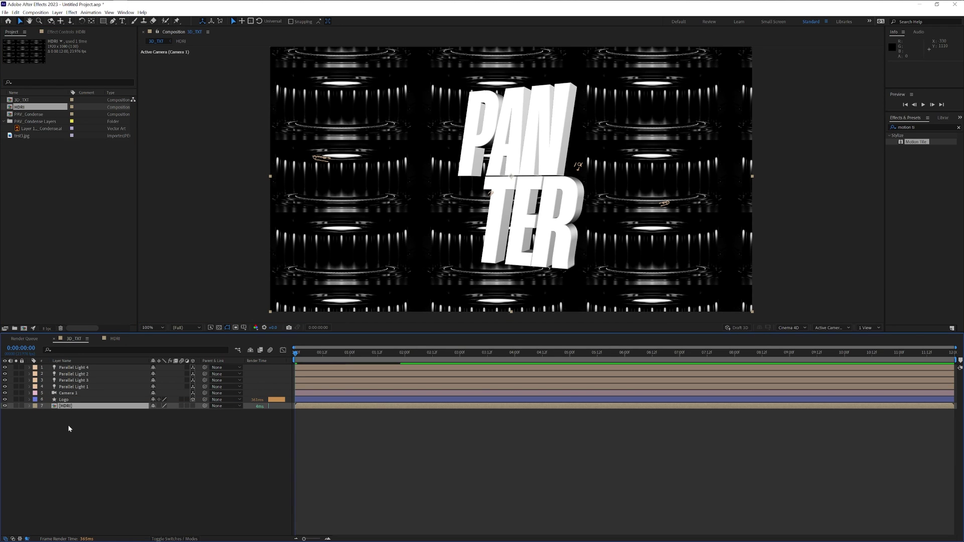
pyautogui.rightClick(78, 408)
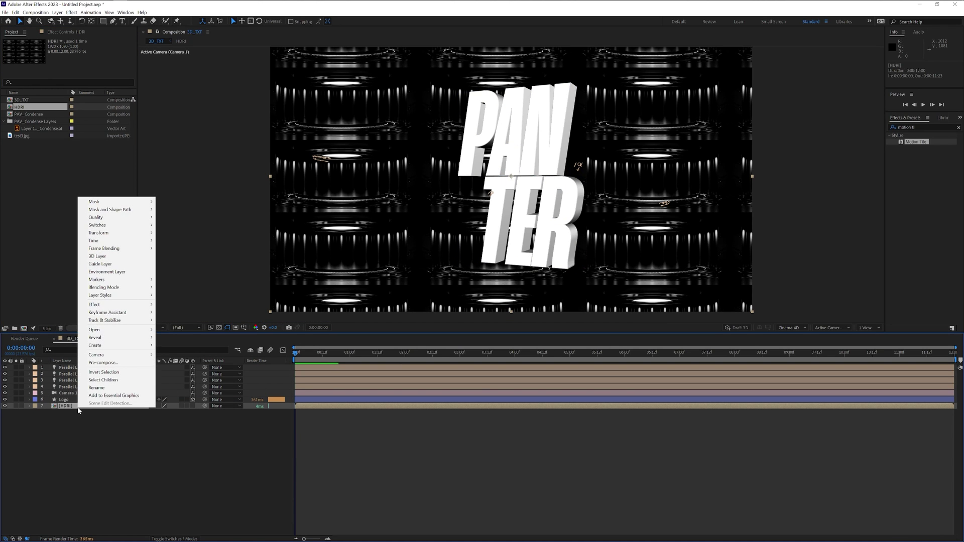
pyautogui.click(128, 273)
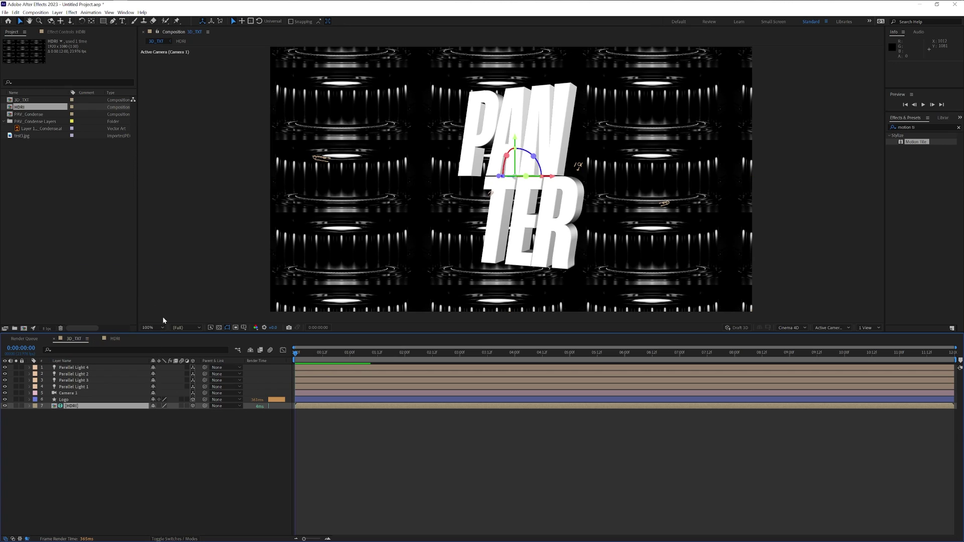
# Step: Reveal the Logo's Material Options and set Reflection Intensity to 100%
pyautogui.click(30, 400)
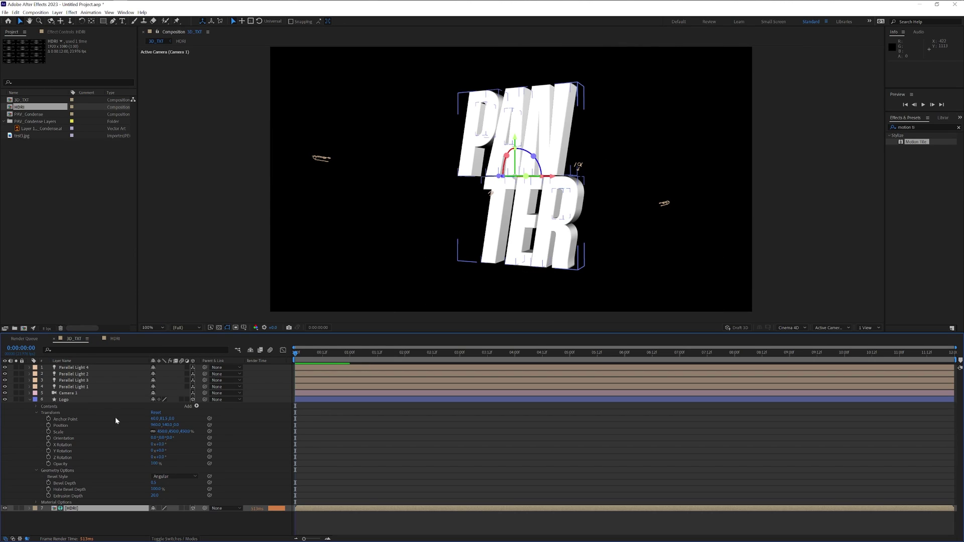
pyautogui.click(37, 470)
pyautogui.click(36, 413)
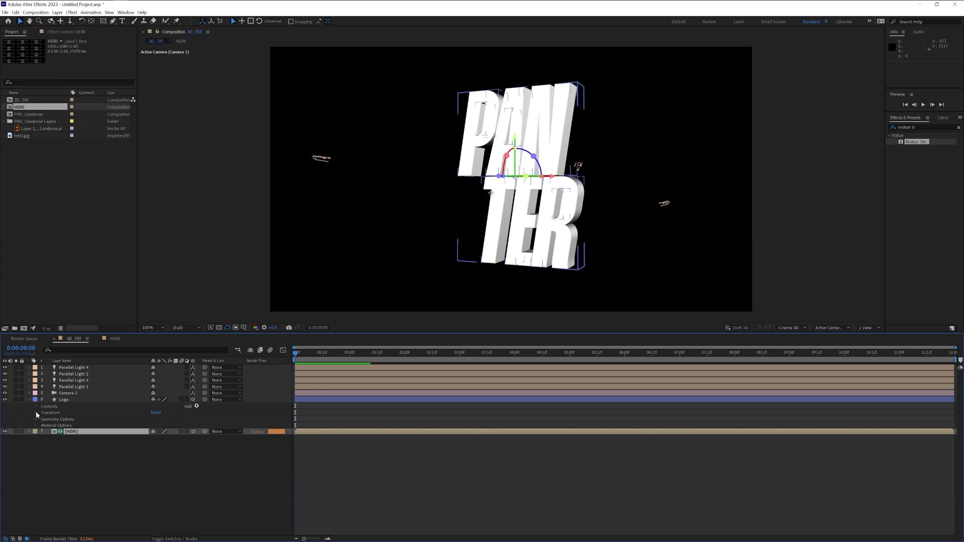
pyautogui.click(36, 426)
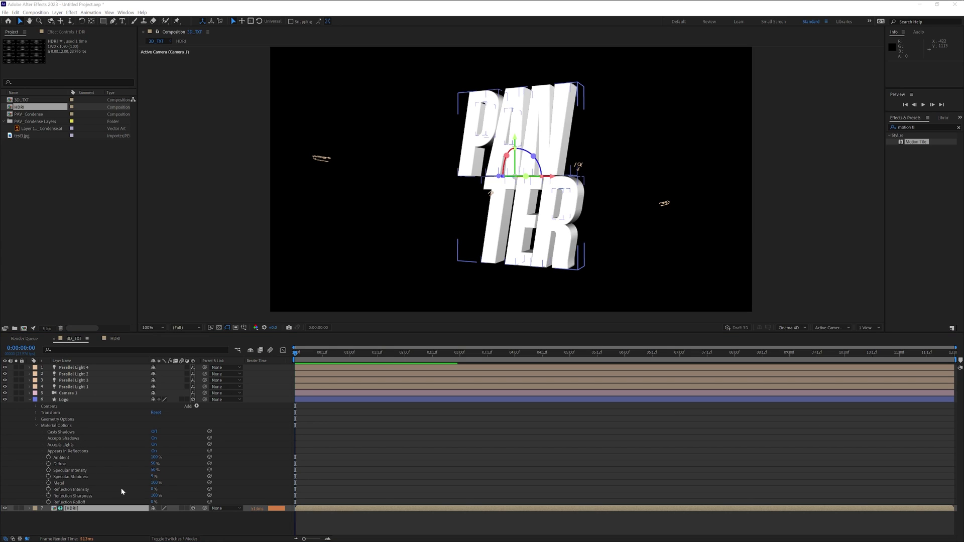
pyautogui.click(70, 490)
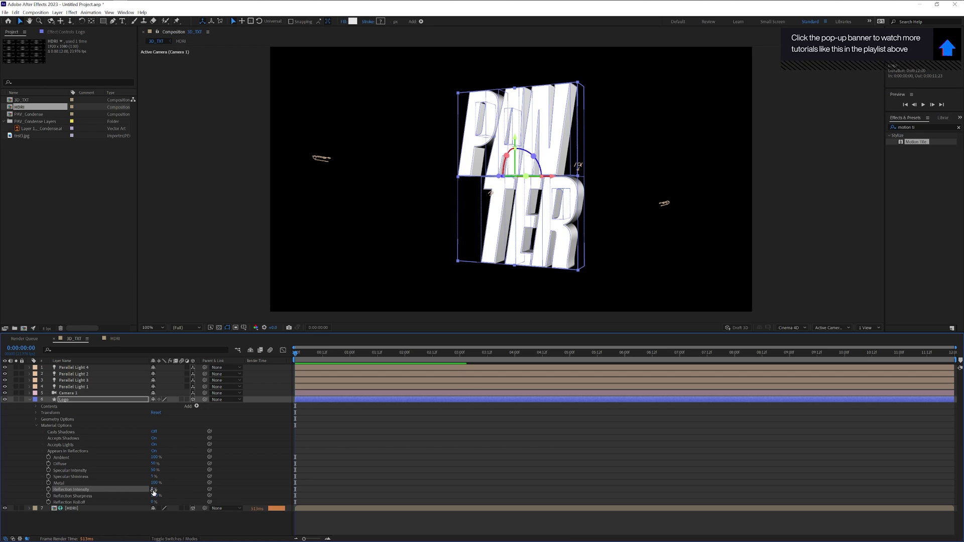
pyautogui.press('.')
pyautogui.moveTo(153, 491); pyautogui.dragTo(191, 493)
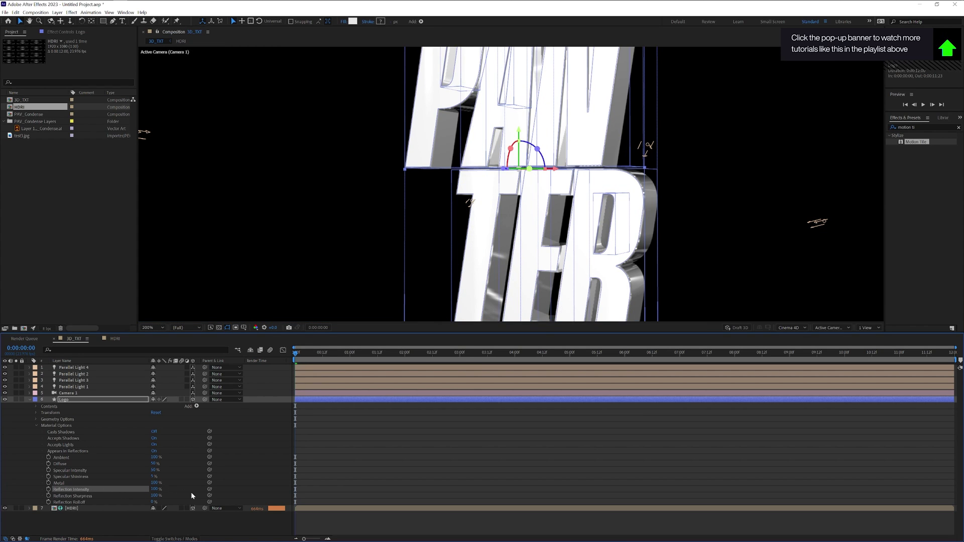
# Step: Recentre the letters and raise Specular Shininess to about 53%
pyautogui.click(602, 195)
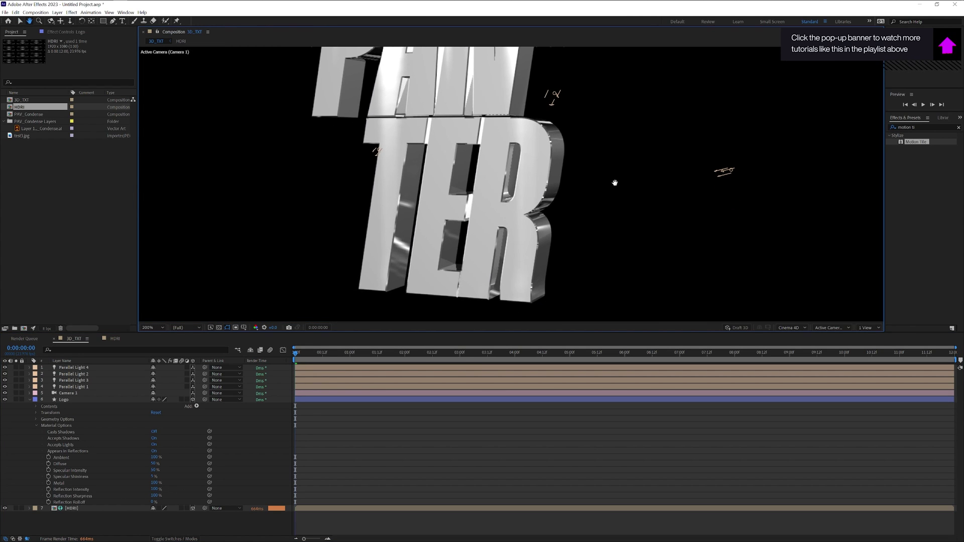
pyautogui.moveTo(614, 183); pyautogui.dragTo(634, 261)
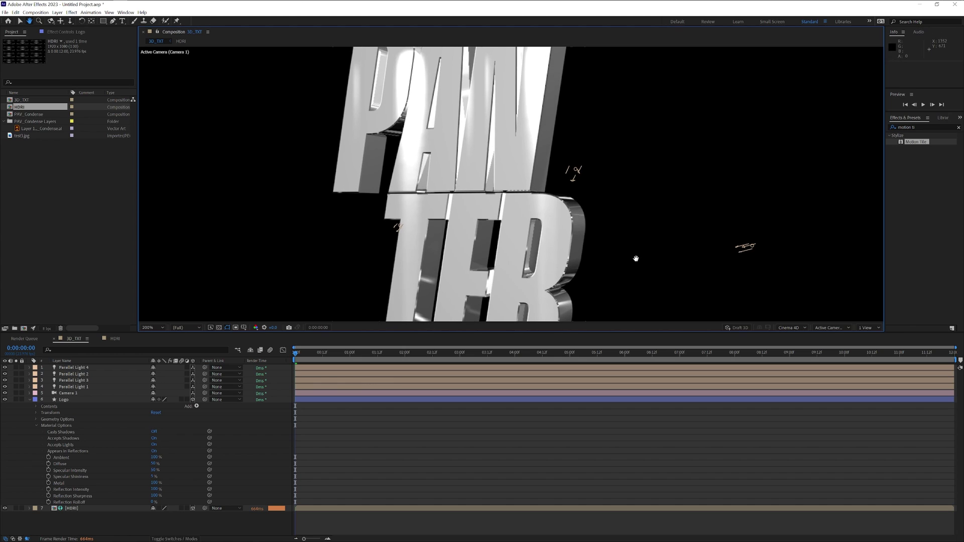
pyautogui.click(61, 477)
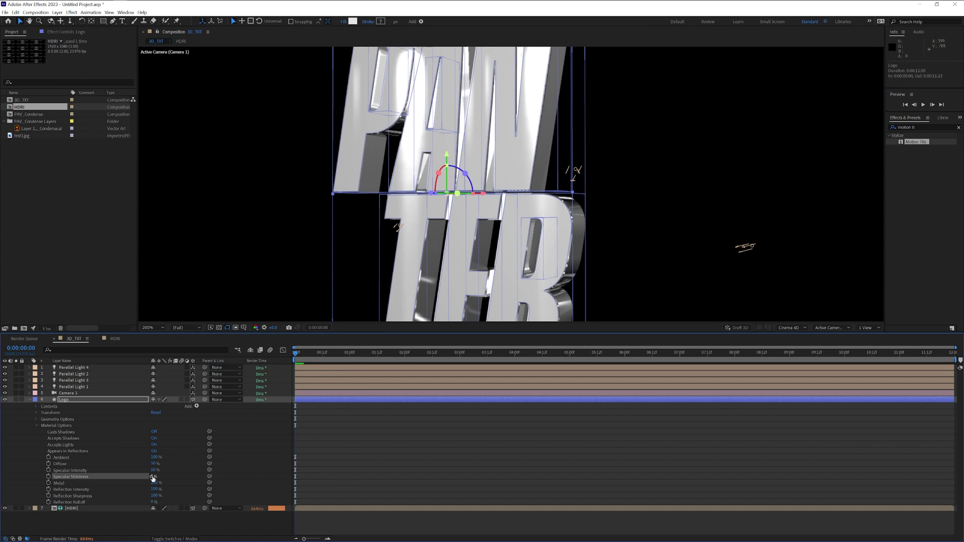
pyautogui.moveTo(153, 476); pyautogui.dragTo(156, 476)
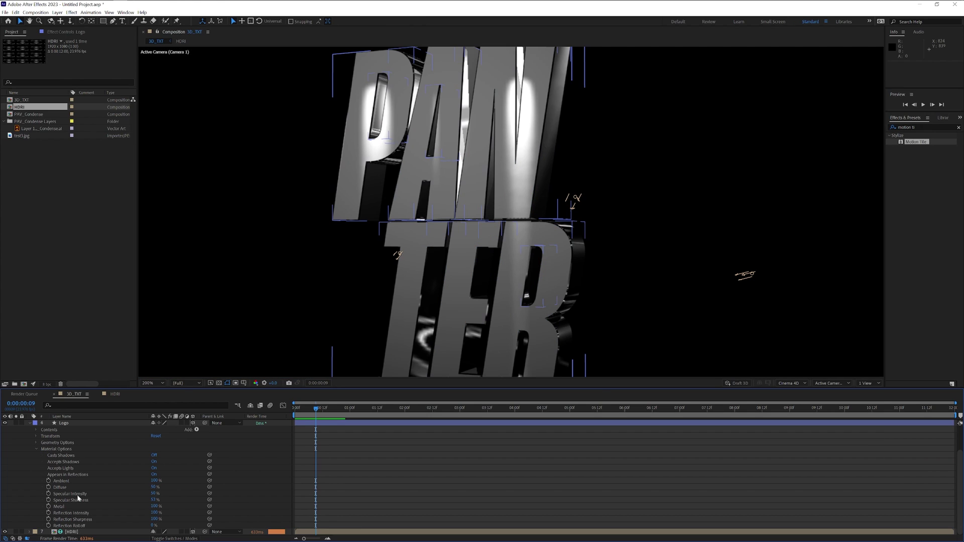
pyautogui.click(126, 495)
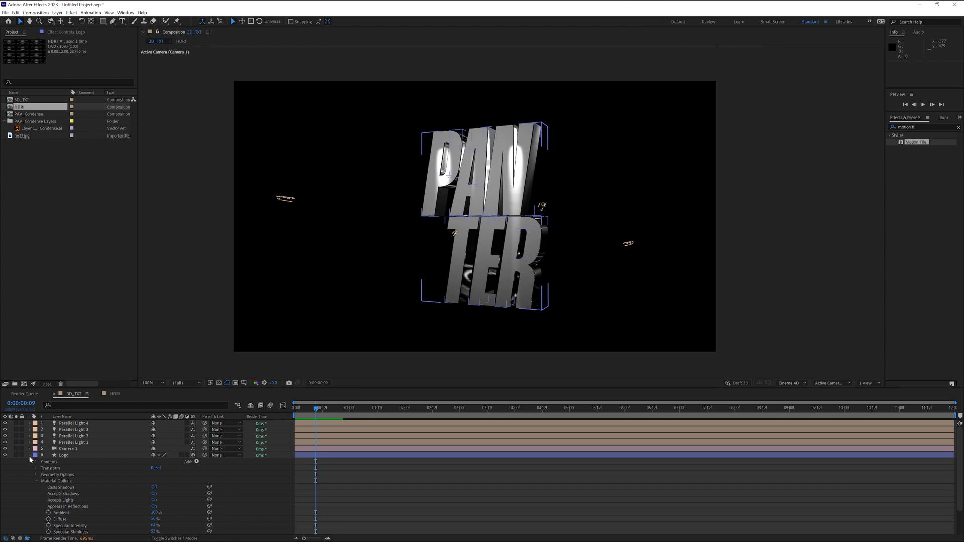
# Step: Keyframe Camera 1's Position at 0:00 with X set to 10000
pyautogui.click(29, 455)
pyautogui.click(33, 449)
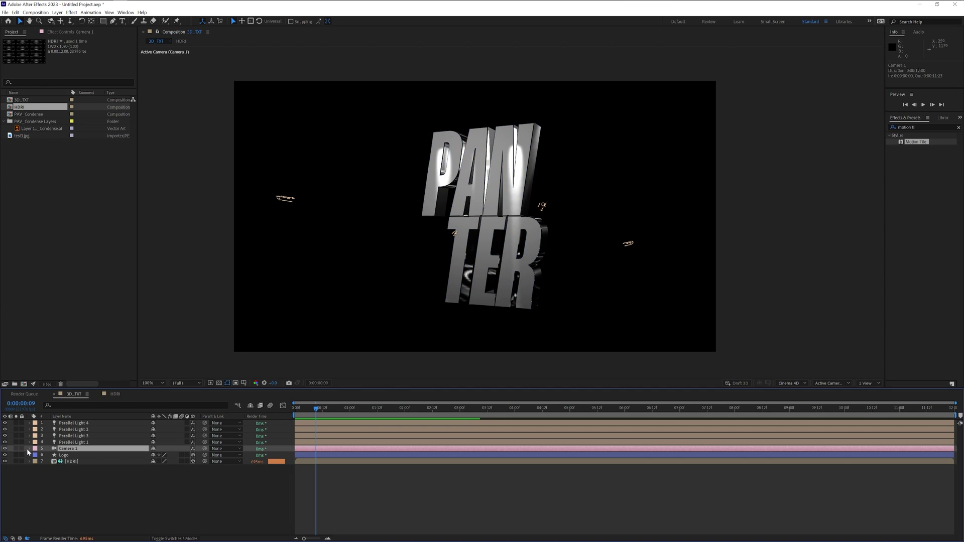
pyautogui.click(29, 448)
pyautogui.click(36, 455)
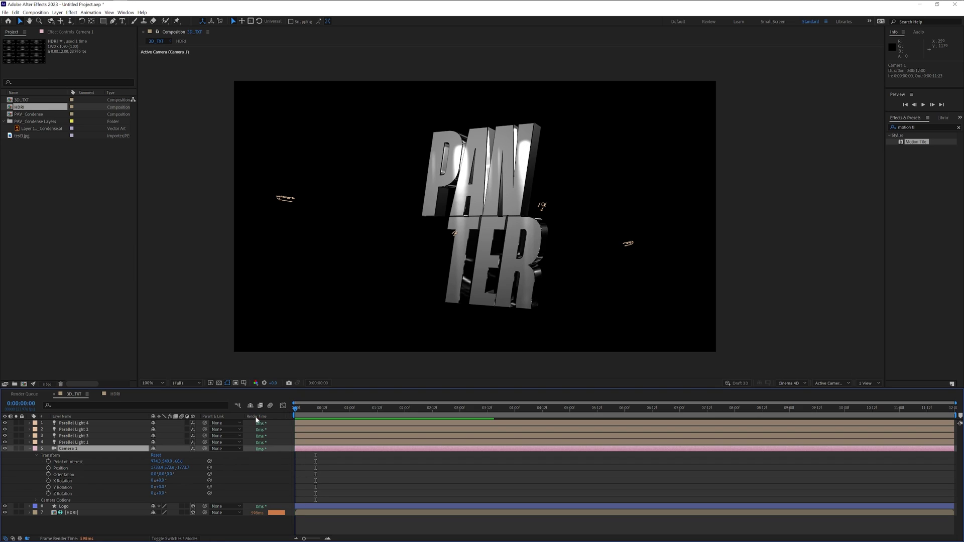
pyautogui.press('Home')
pyautogui.click(48, 468)
pyautogui.moveTo(157, 467); pyautogui.dragTo(927, 473)
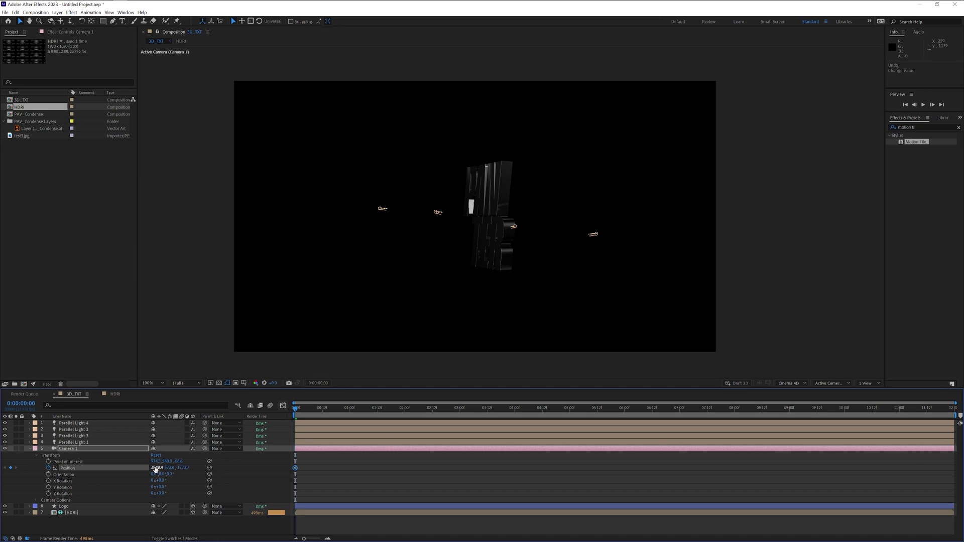
pyautogui.press('BackSpace')
pyautogui.press('BackSpace')
pyautogui.write('1000')
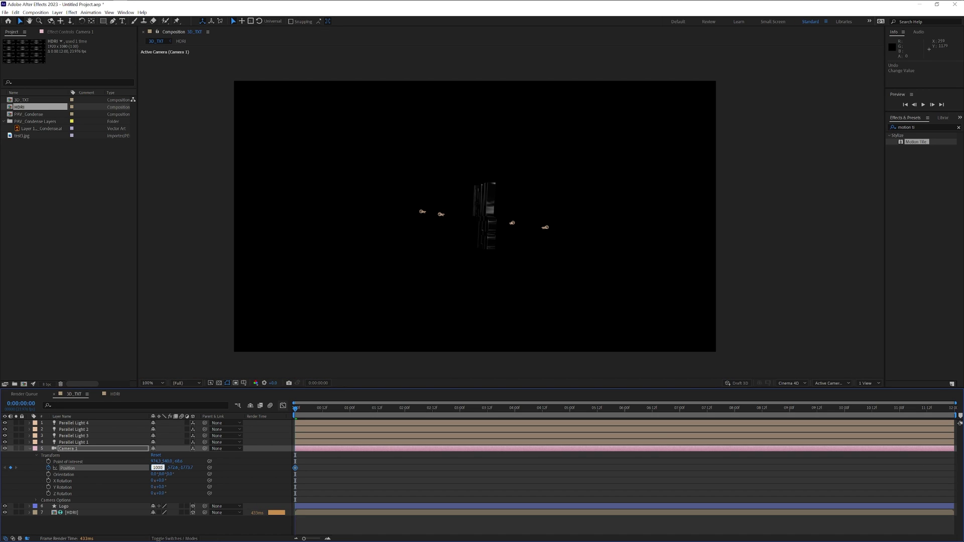
pyautogui.write('0')
pyautogui.press('Return')
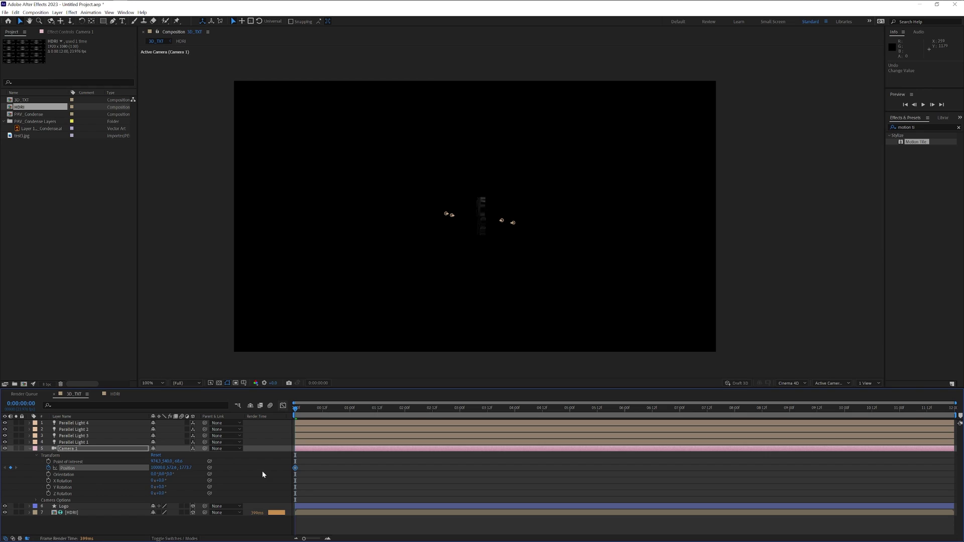
# Step: Add camera X keyframes of 2000 at 2:00 and 1300 near 4:01, trimming the preview range
pyautogui.moveTo(362, 409); pyautogui.dragTo(405, 411)
pyautogui.click(158, 467)
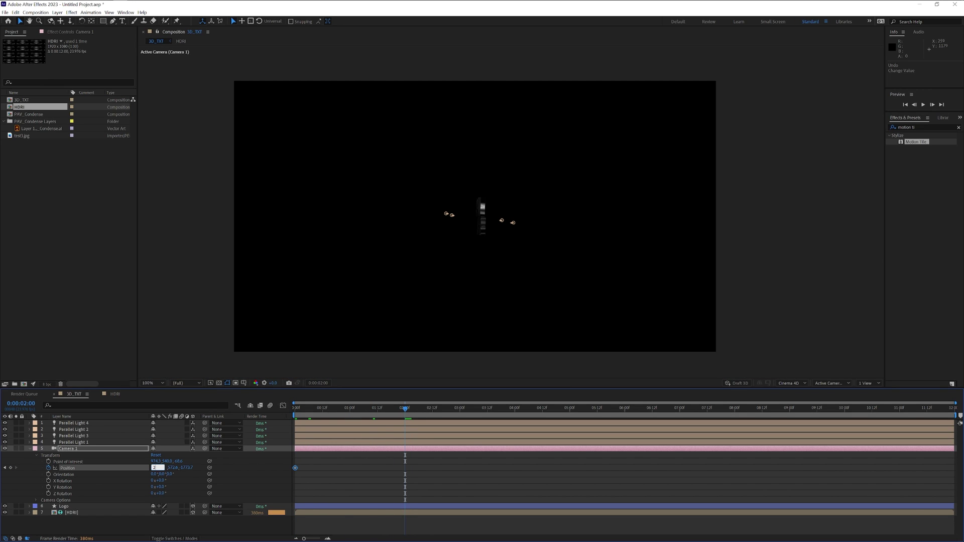
pyautogui.press('Return')
pyautogui.moveTo(447, 407); pyautogui.dragTo(515, 413)
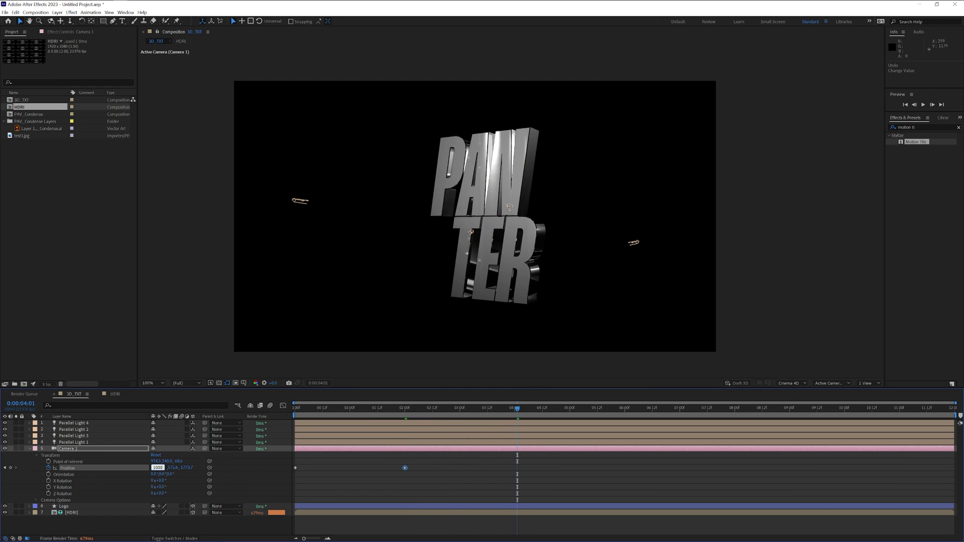
pyautogui.press('Return')
pyautogui.press('Return')
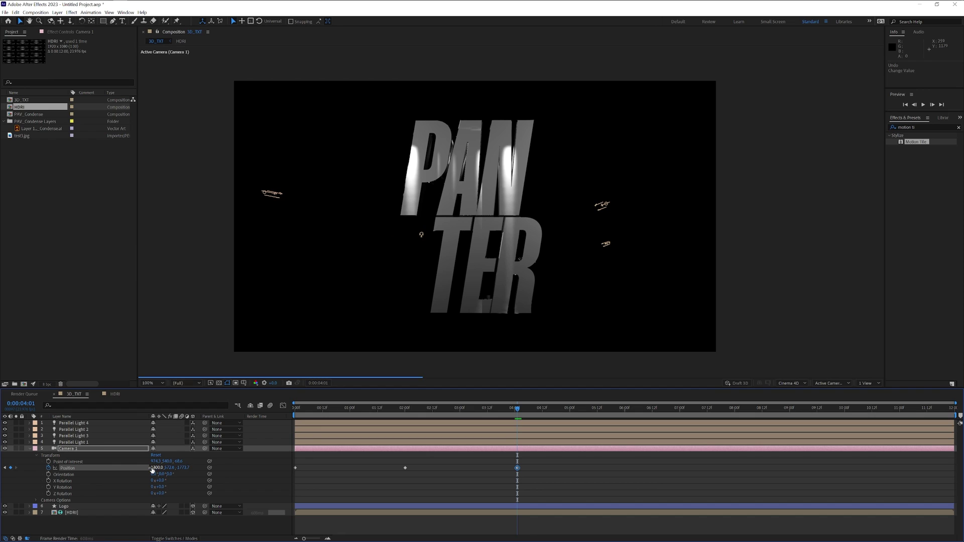
pyautogui.moveTo(955, 415); pyautogui.dragTo(517, 426)
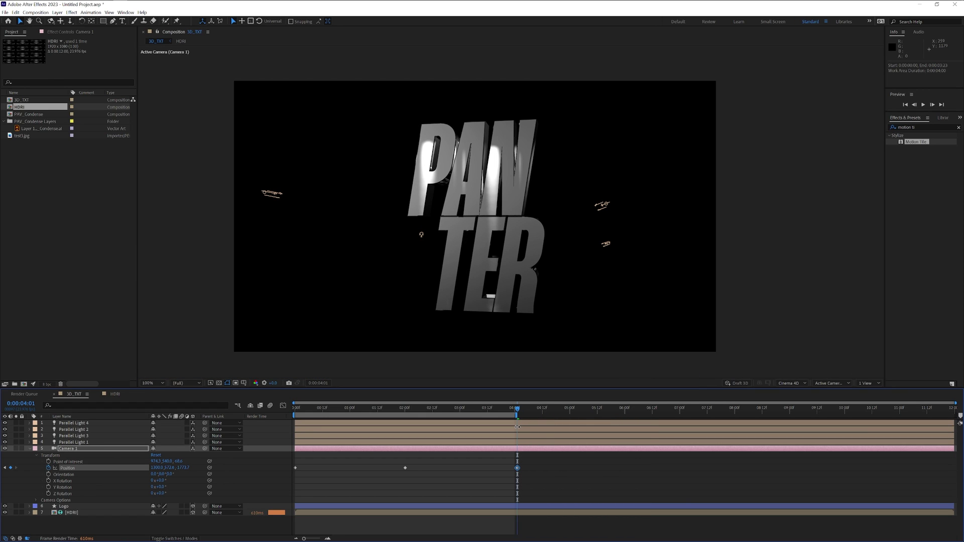
pyautogui.press('Home')
pyautogui.moveTo(549, 461); pyautogui.dragTo(284, 480)
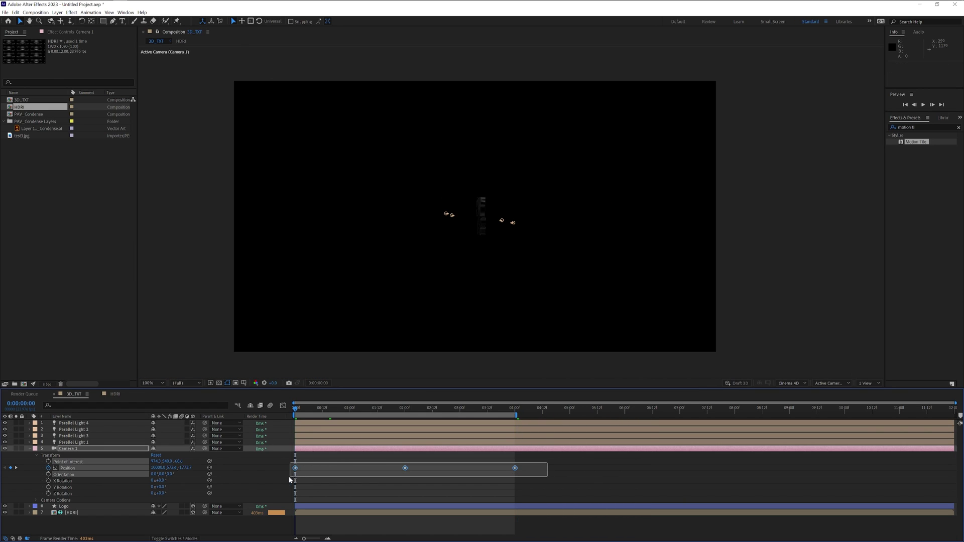
# Step: Apply Easy Ease to the camera's Position keyframes and preview the move
pyautogui.rightClick(405, 468)
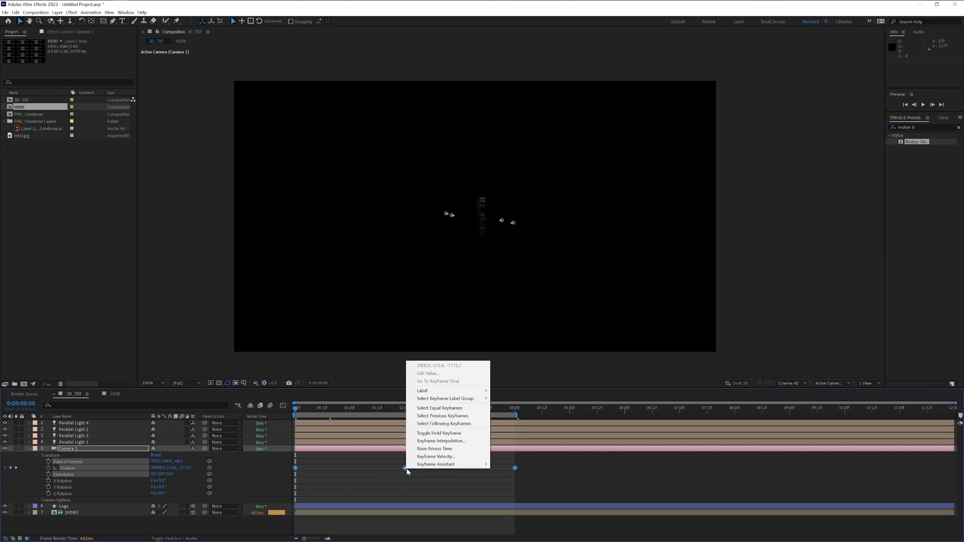
pyautogui.moveTo(452, 464)
pyautogui.click(520, 488)
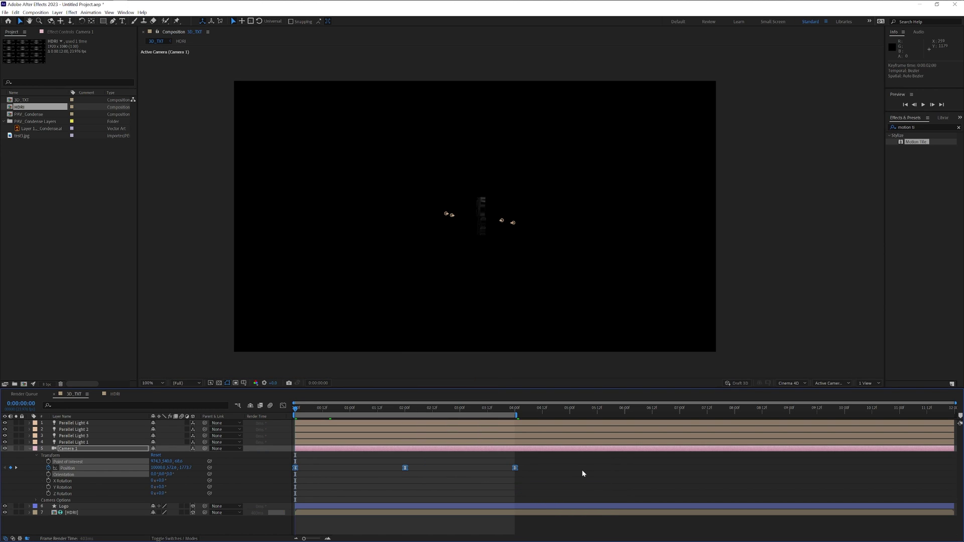
pyautogui.press('space')
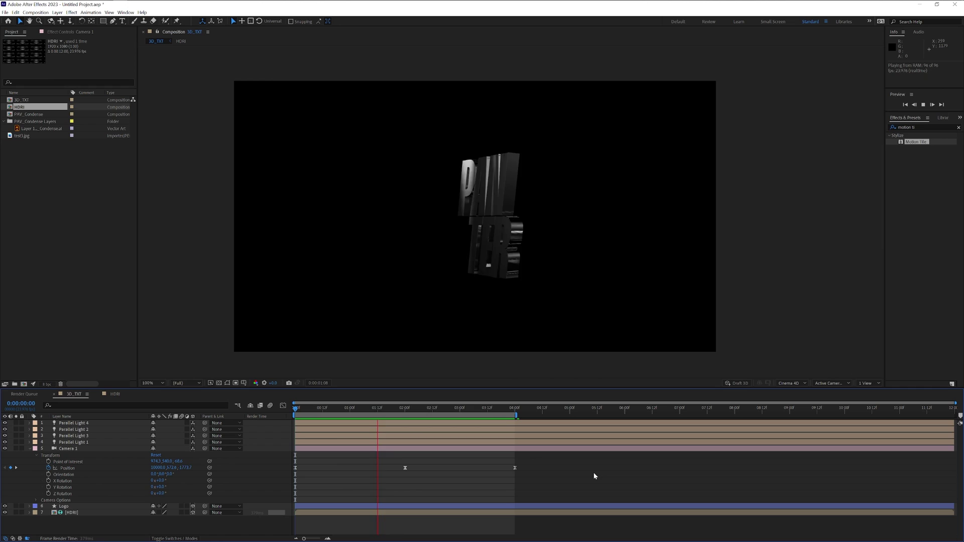
pyautogui.press('space')
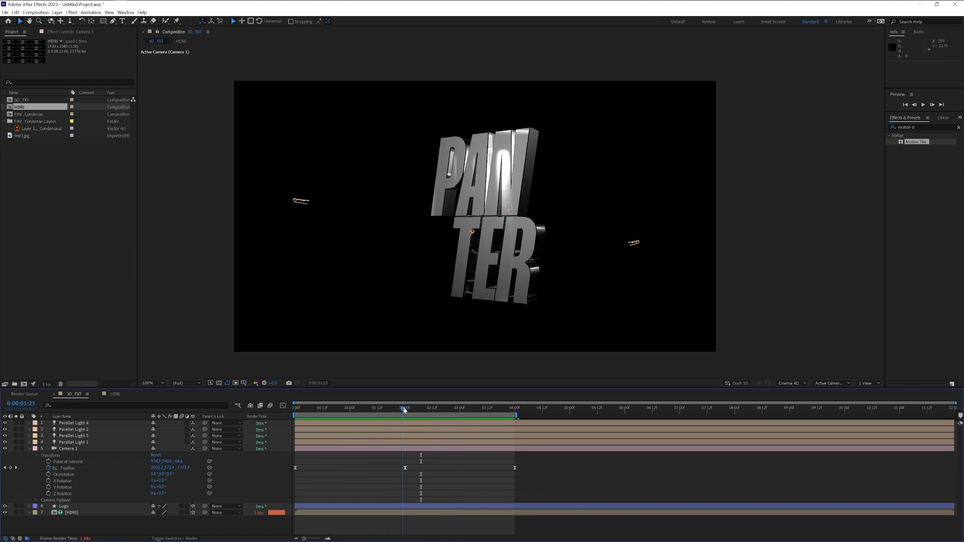
# Step: Set the 2-second keyframe's Position Y to 1215.6 and preview again
pyautogui.click(405, 408)
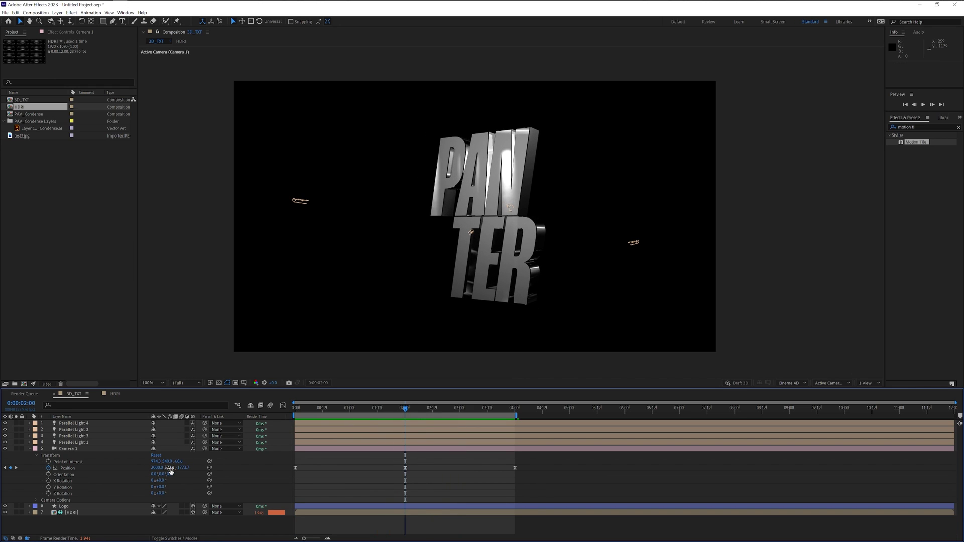
pyautogui.moveTo(169, 471); pyautogui.dragTo(459, 466)
pyautogui.press('space')
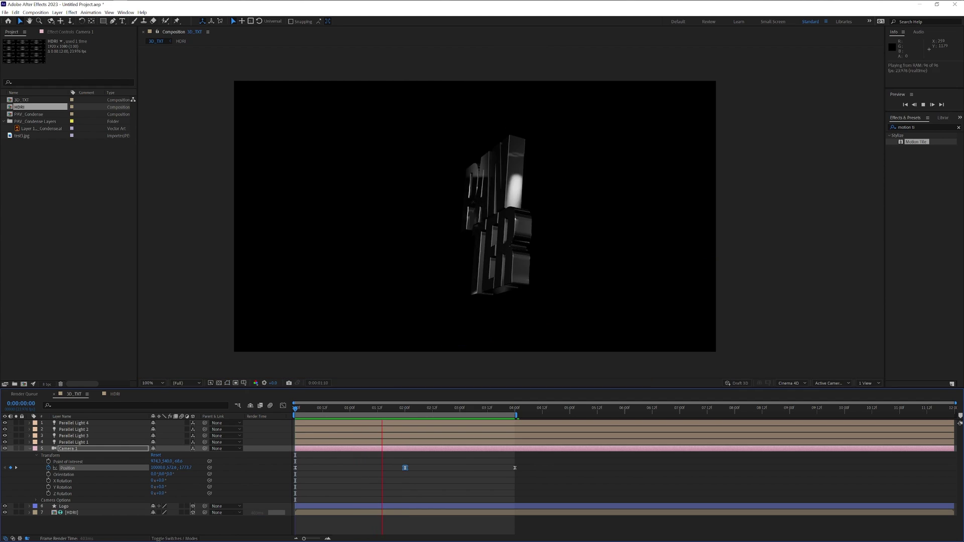